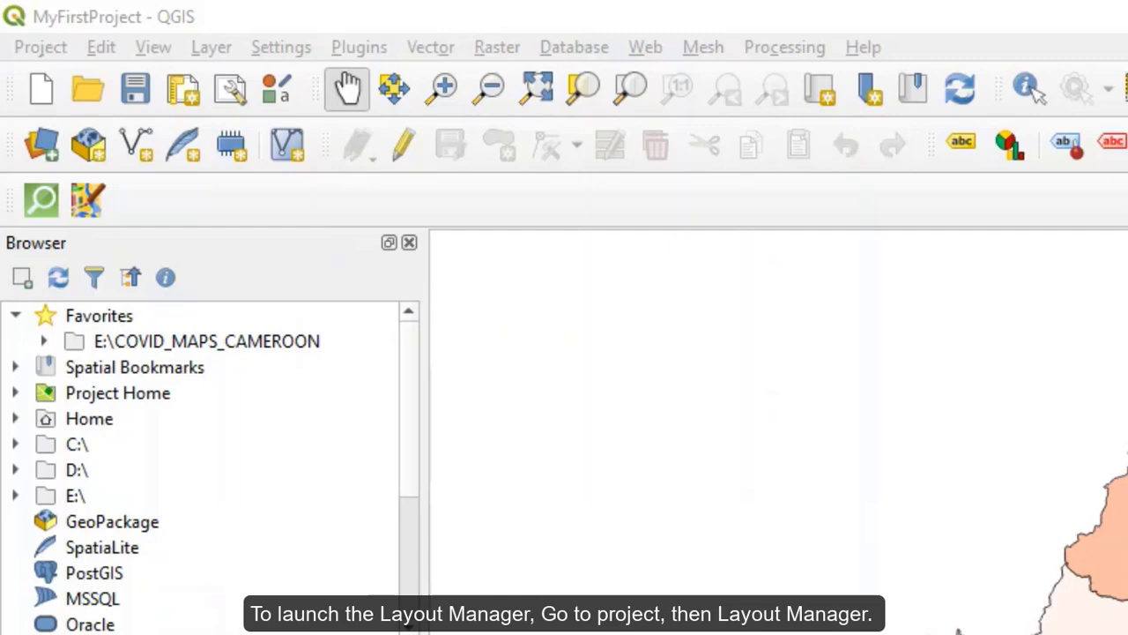
# - Open the Project menu's Layout Manager, which lists MyFirstMap with Empty layout as the template
pyautogui.click(41, 47)
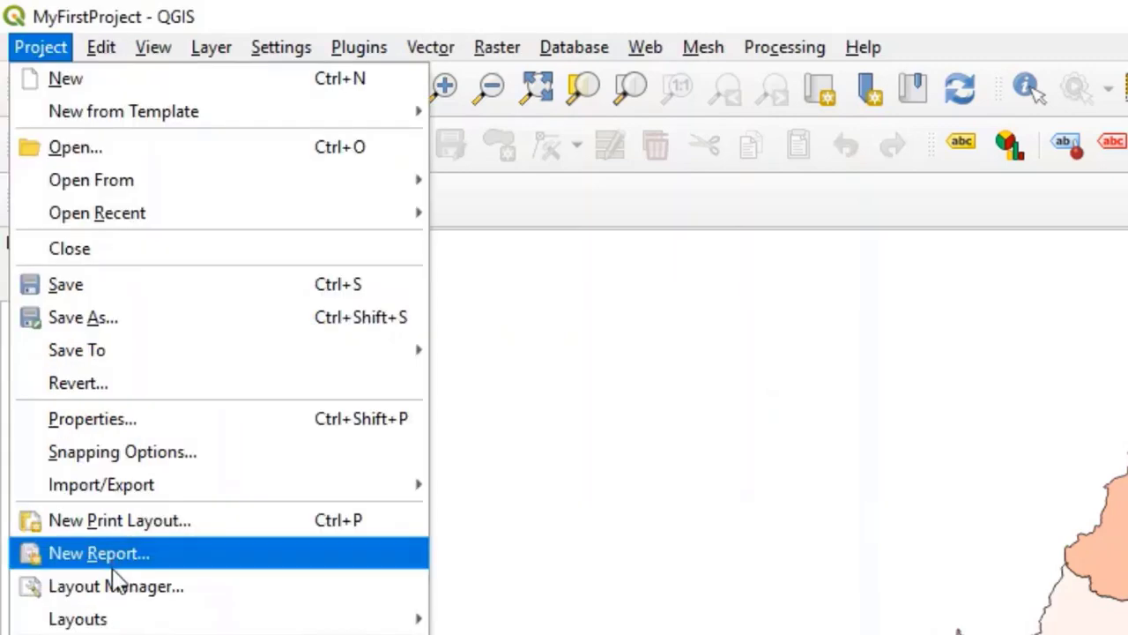
pyautogui.click(114, 585)
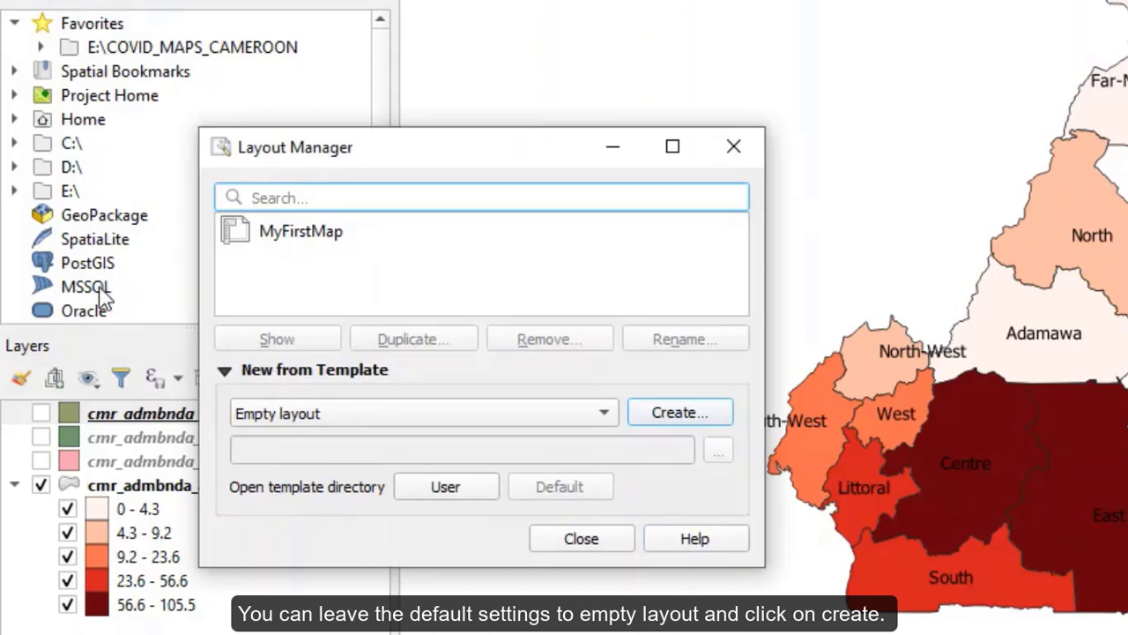
# - Create a new empty print layout and enter the title 'Lesson Map 1'
pyautogui.click(678, 416)
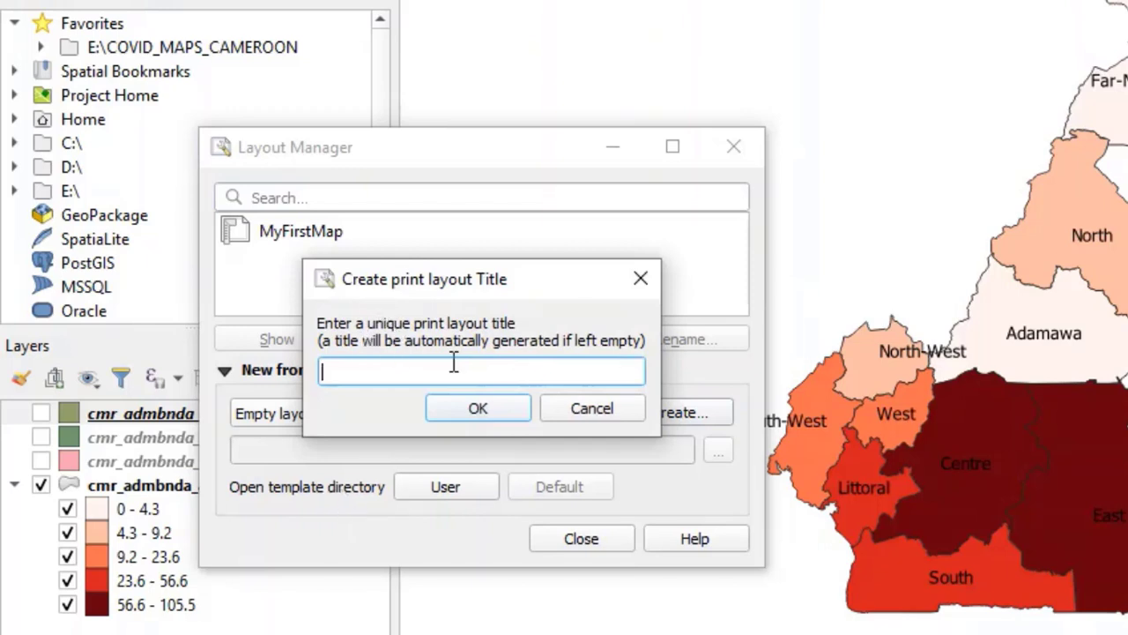
pyautogui.write('Lesson Map 1')
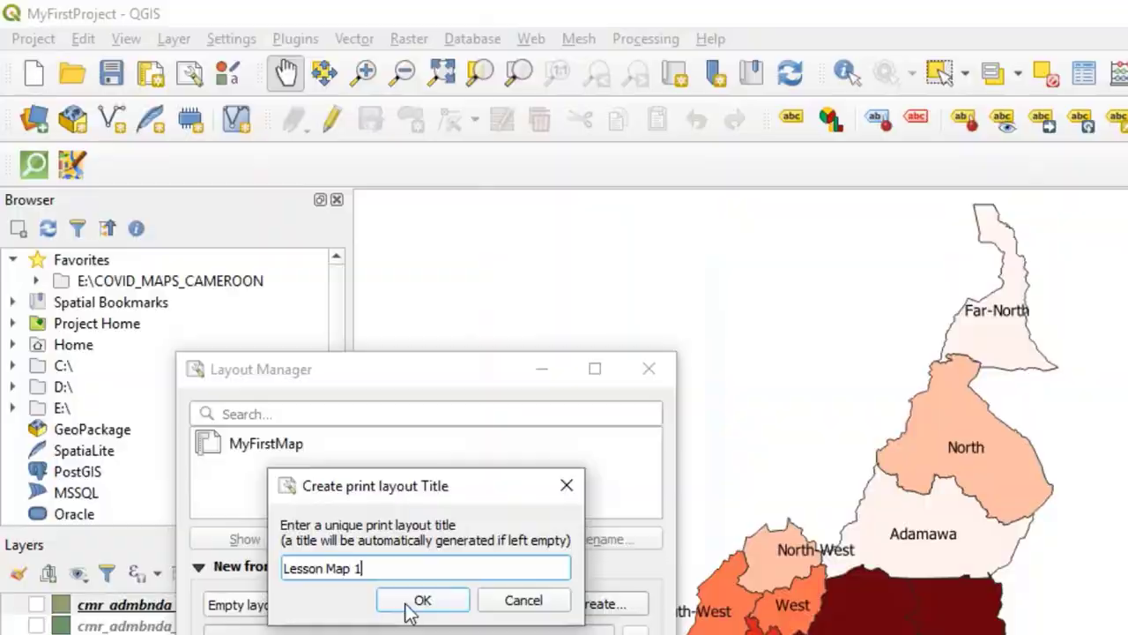
# - Confirm the 'Lesson Map 1' title and bring its blank layout window into focus
pyautogui.click(410, 608)
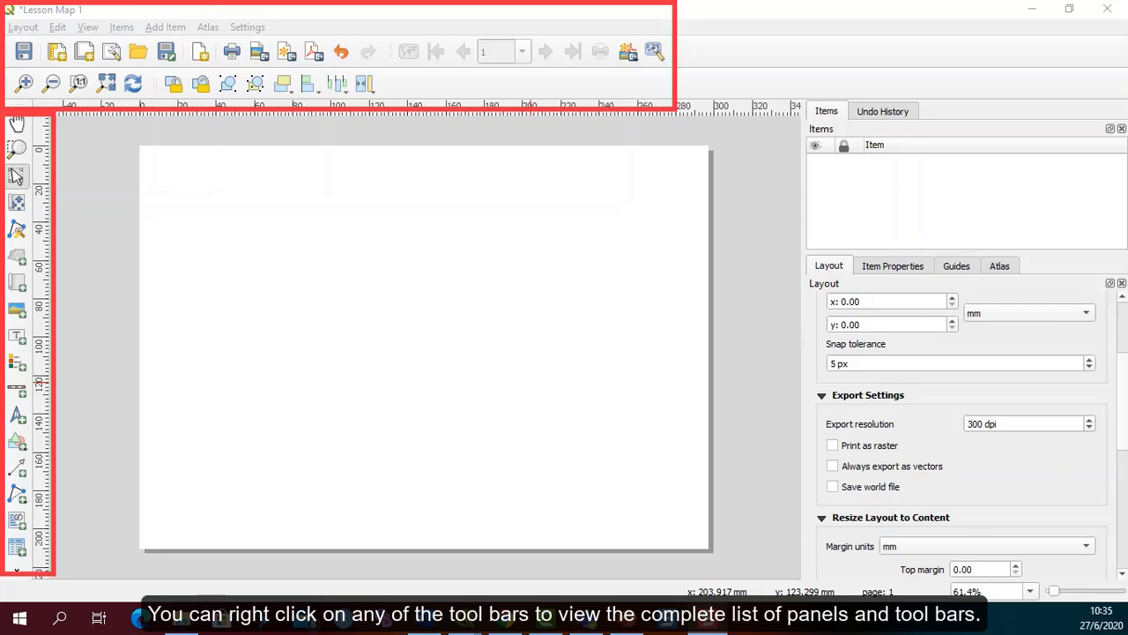
pyautogui.click(415, 15)
pyautogui.rightClick(706, 66)
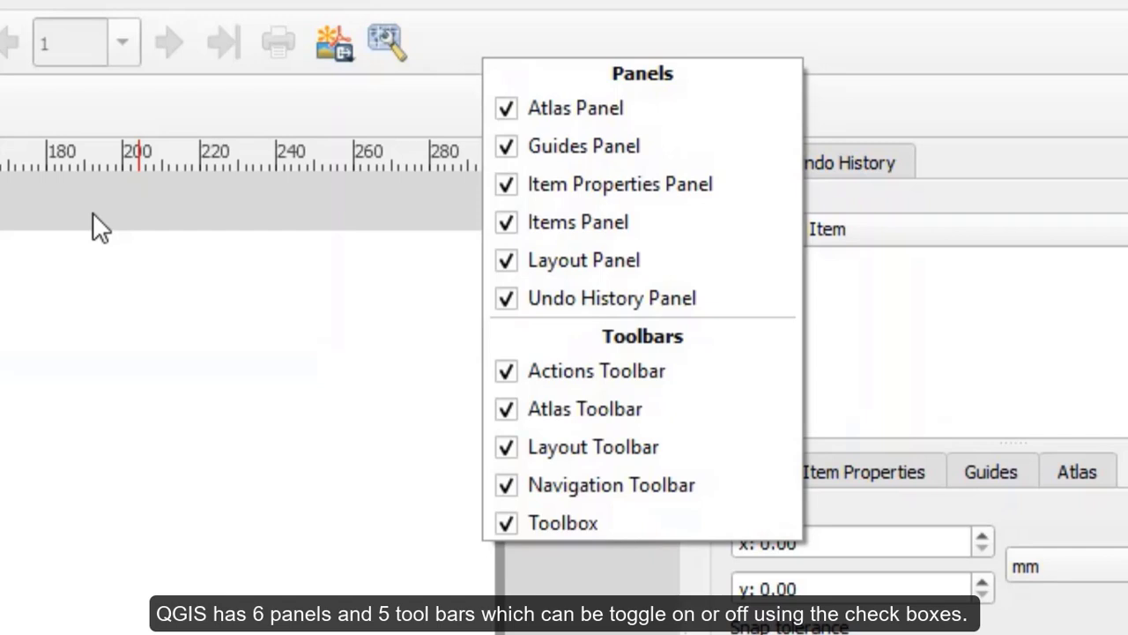
pyautogui.click(509, 112)
pyautogui.rightClick(507, 109)
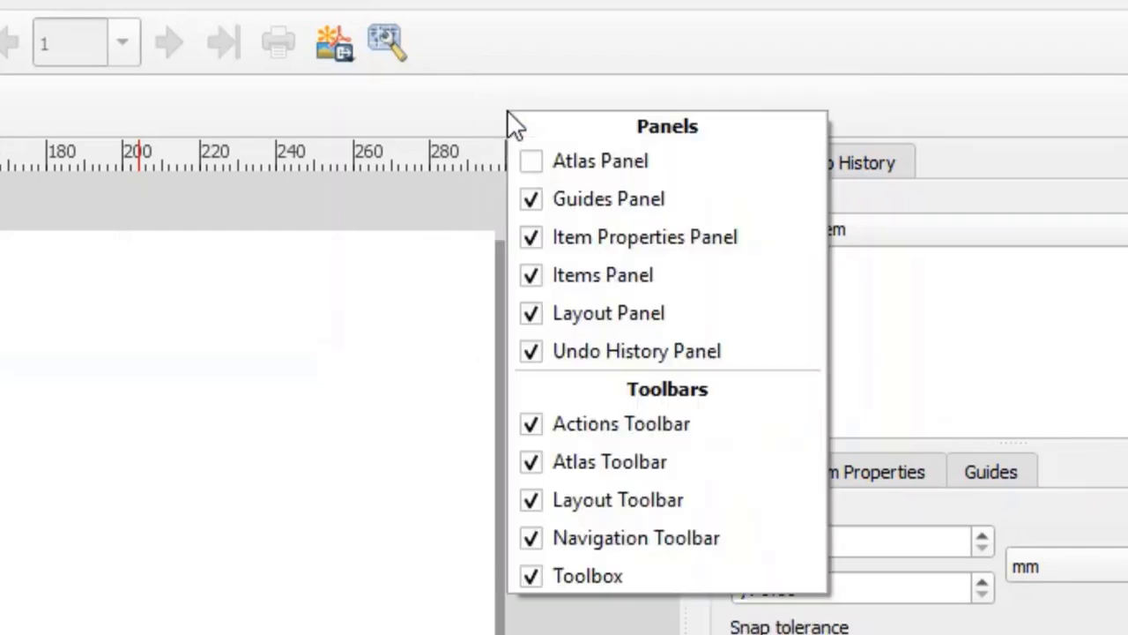
pyautogui.click(529, 156)
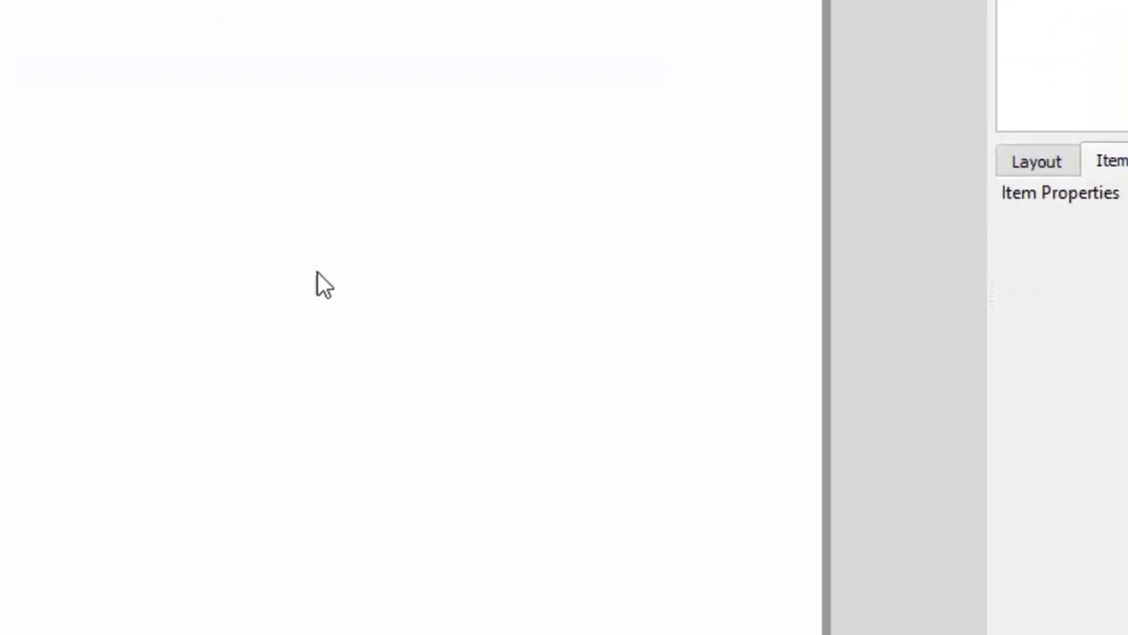
# - Show the page's size settings: A4, landscape, 297 × 210 mm
pyautogui.rightClick(426, 330)
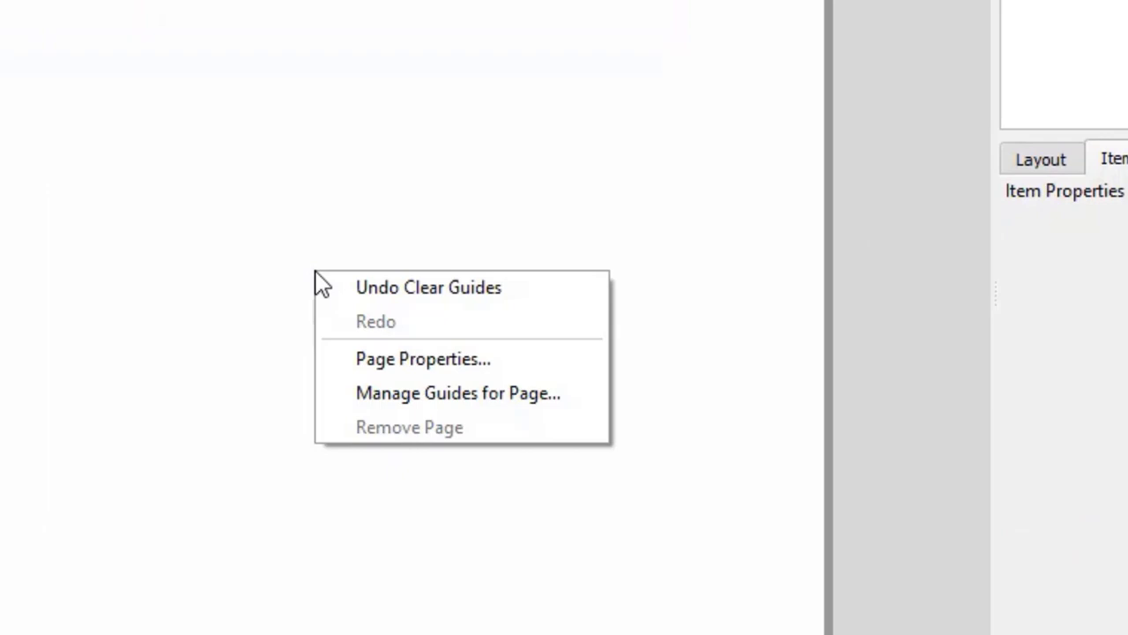
pyautogui.click(414, 359)
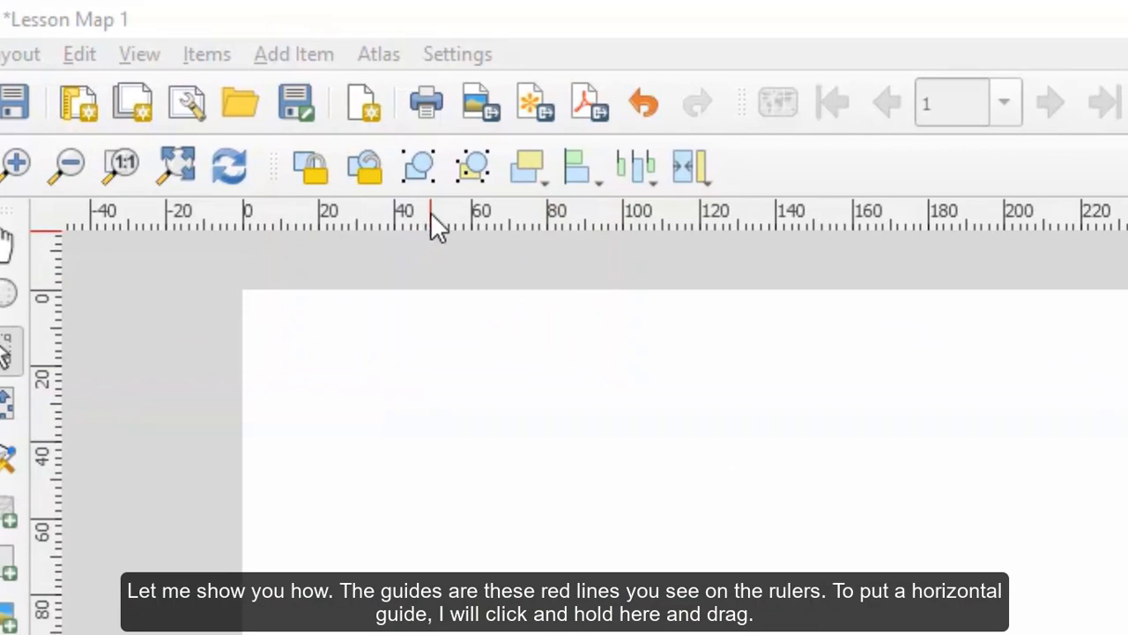
# - Place guides near the page top and bottom, left of centre, and at about 282 mm
pyautogui.moveTo(430, 211); pyautogui.dragTo(412, 367)
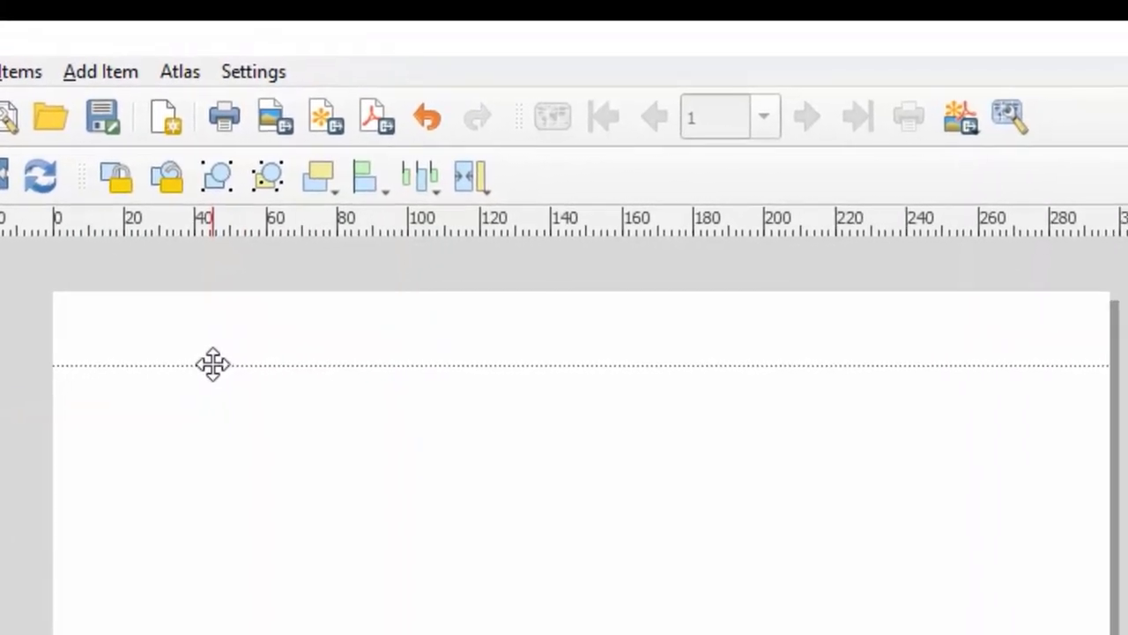
pyautogui.moveTo(213, 364); pyautogui.dragTo(213, 364)
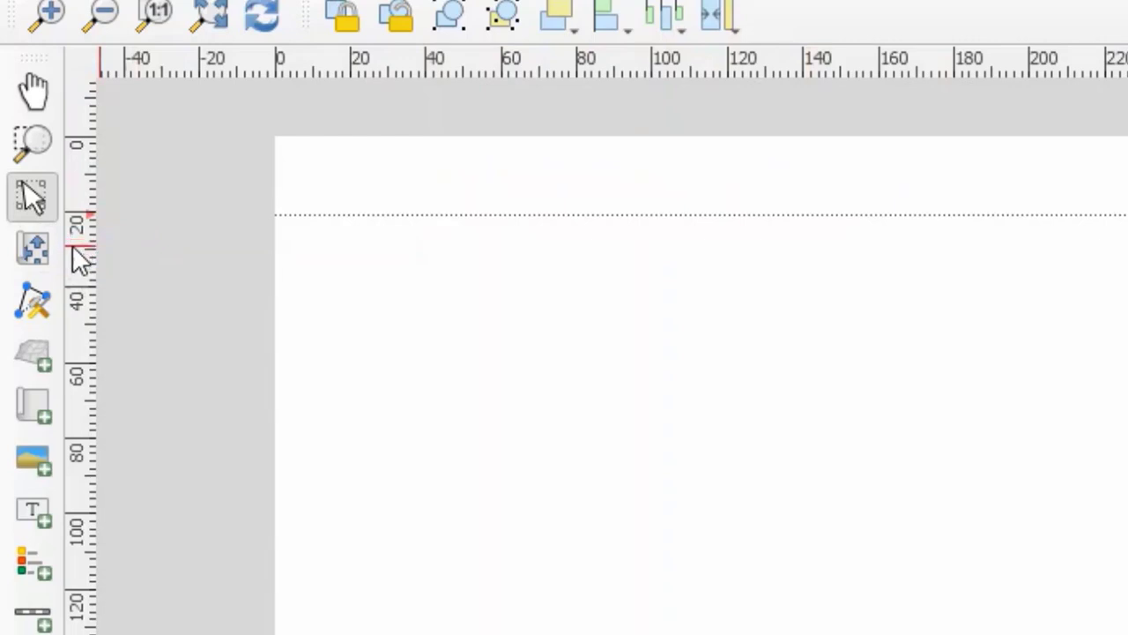
pyautogui.moveTo(75, 250); pyautogui.dragTo(555, 291)
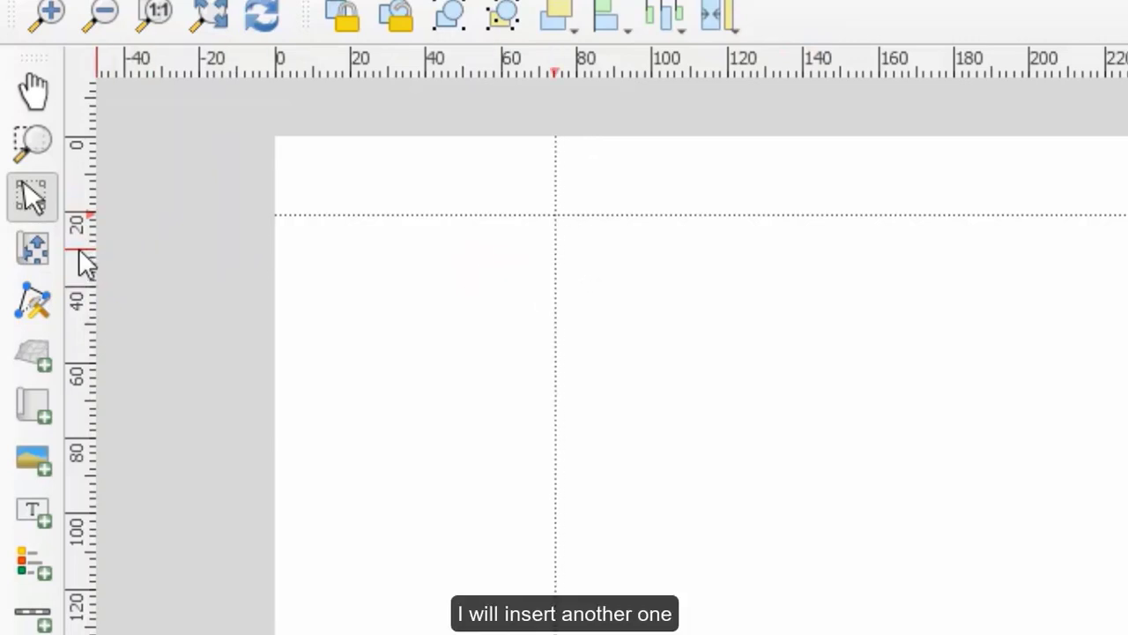
pyautogui.moveTo(86, 262); pyautogui.dragTo(1127, 356)
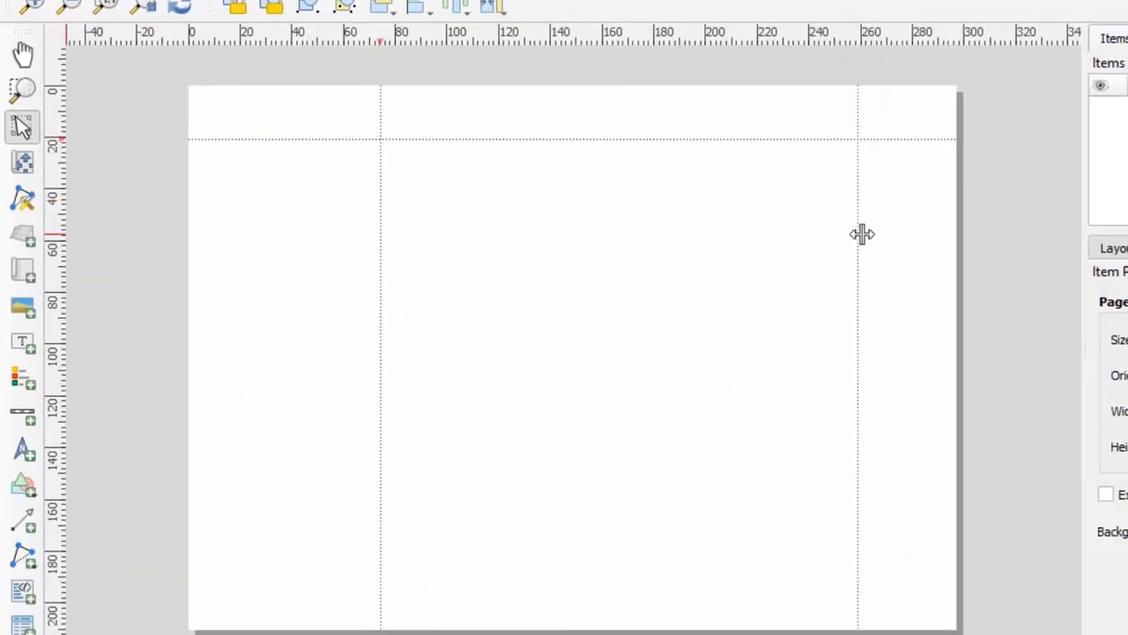
pyautogui.moveTo(862, 233); pyautogui.dragTo(926, 236)
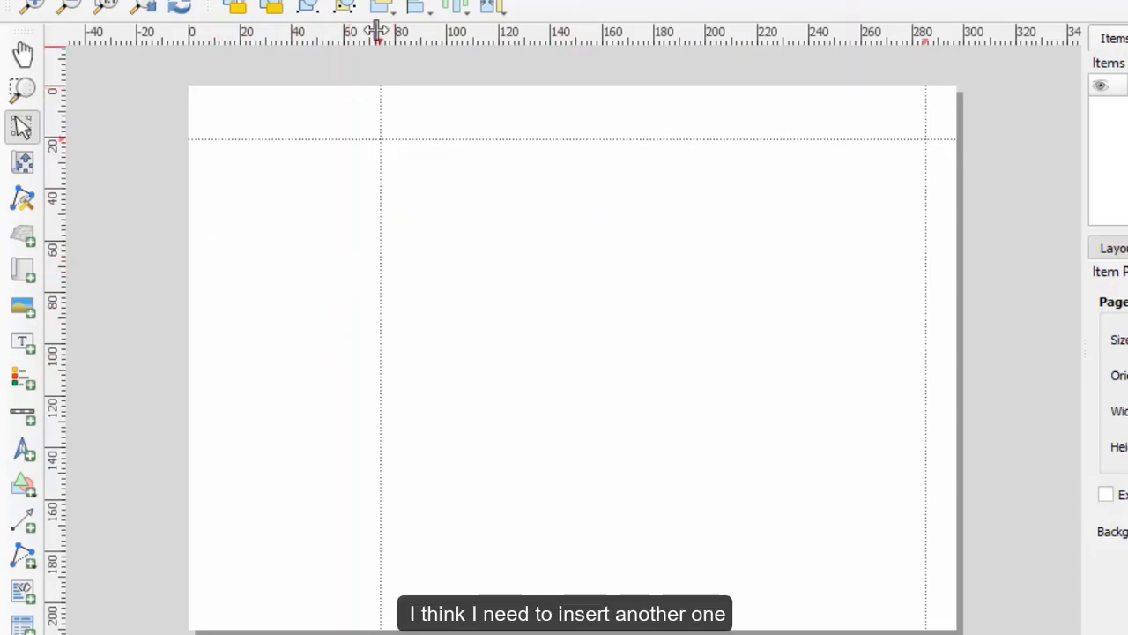
pyautogui.moveTo(372, 40); pyautogui.dragTo(399, 566)
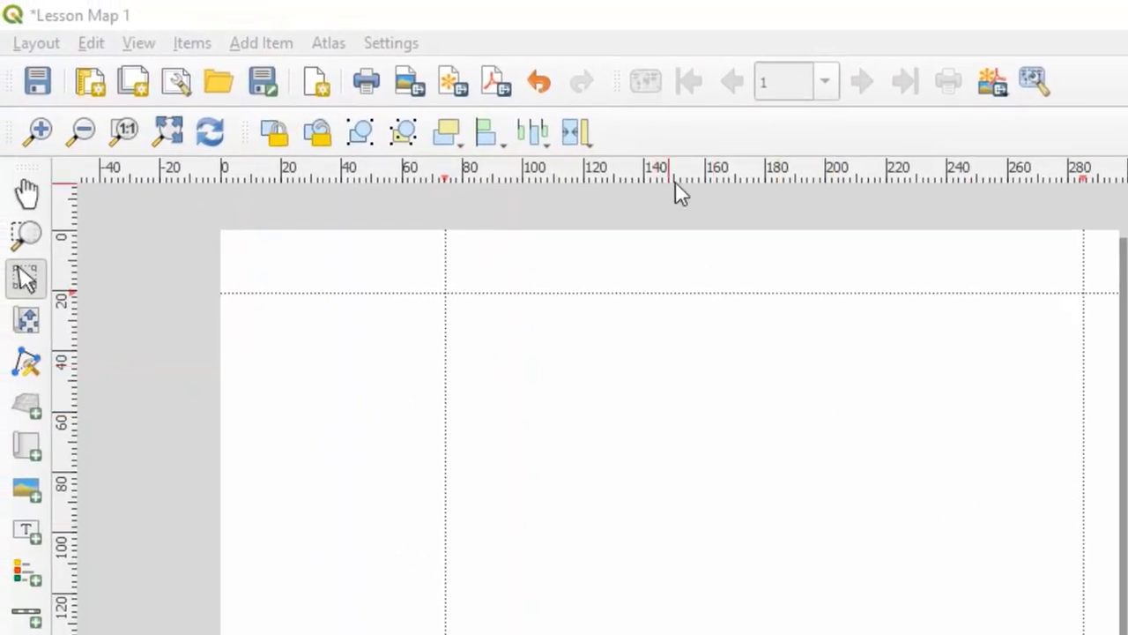
# - Add a map item of Cameroon and snap its four edges onto the guides
pyautogui.click(261, 42)
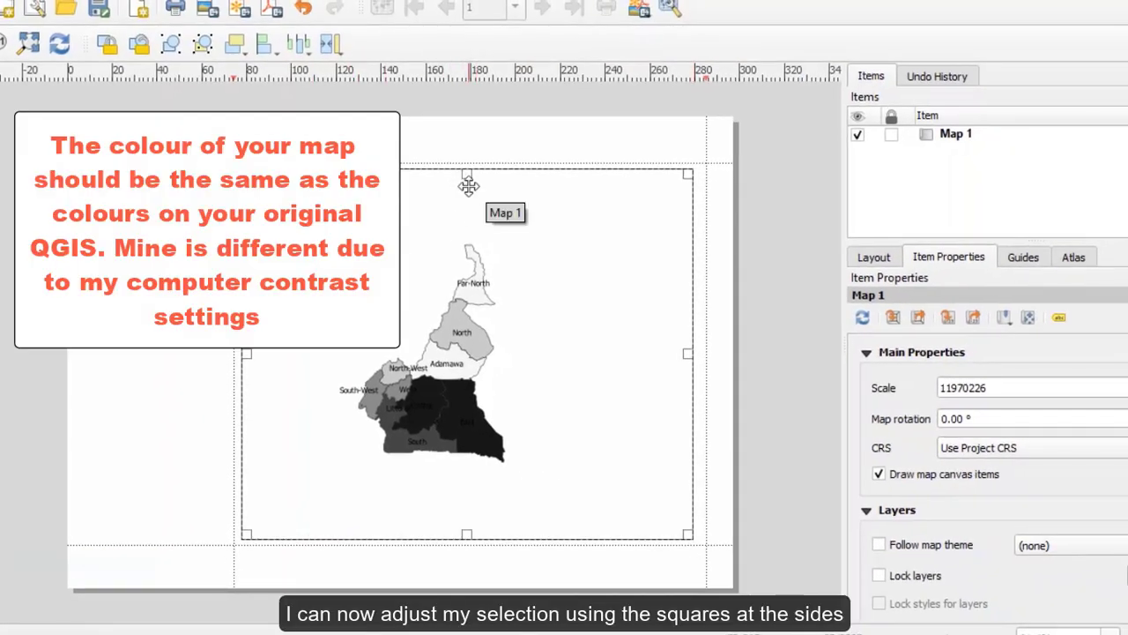
pyautogui.moveTo(466, 172); pyautogui.dragTo(466, 164)
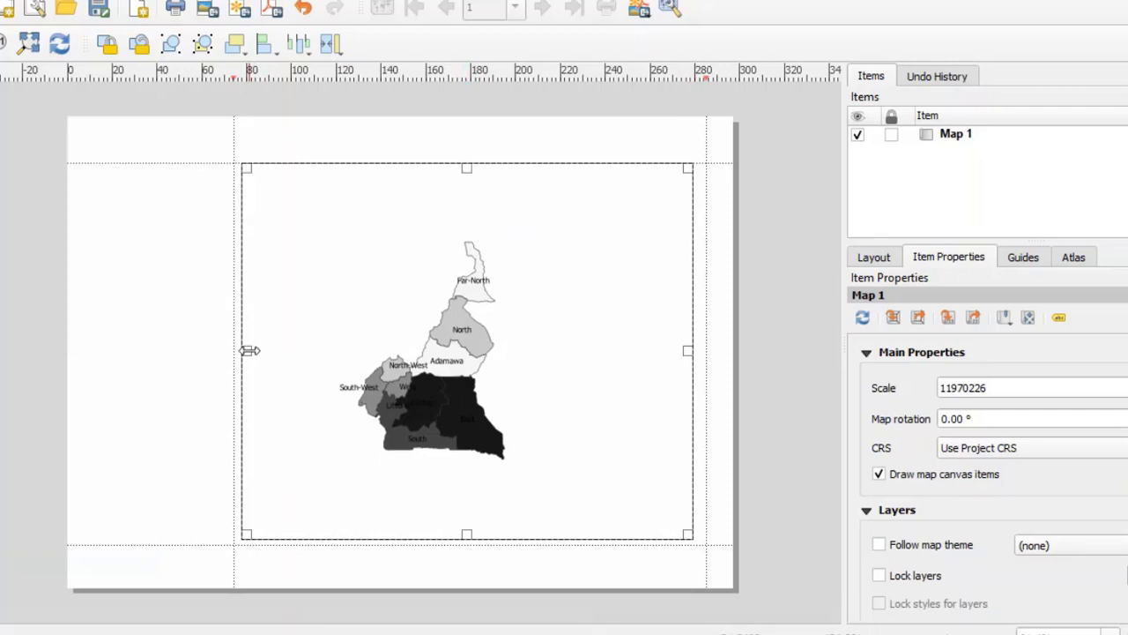
pyautogui.moveTo(245, 350); pyautogui.dragTo(238, 350)
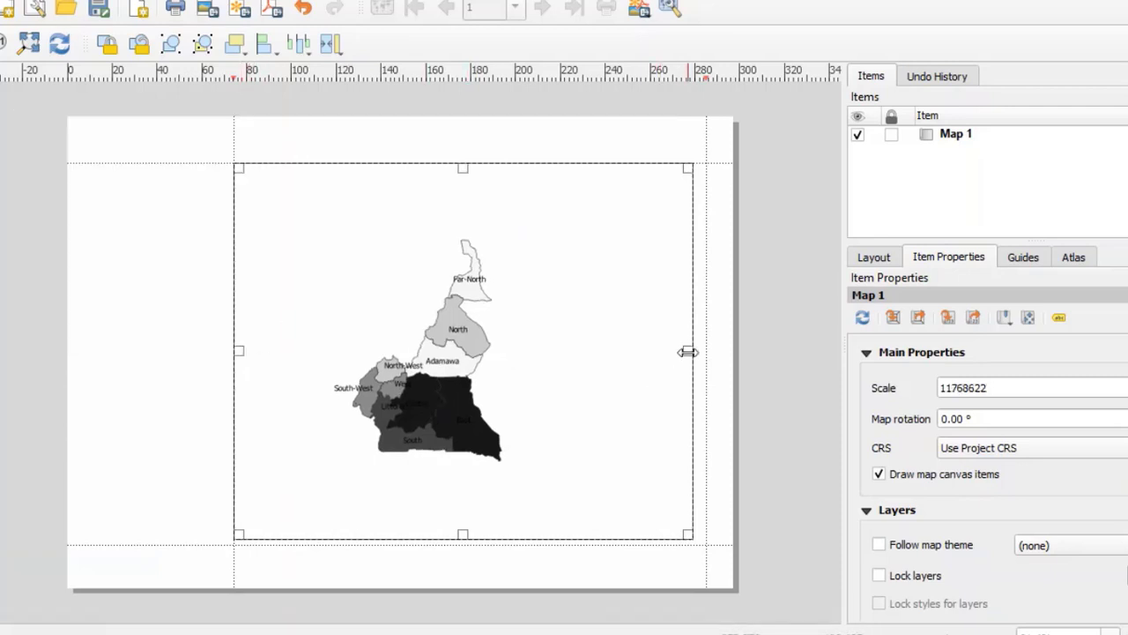
pyautogui.moveTo(687, 352); pyautogui.dragTo(702, 351)
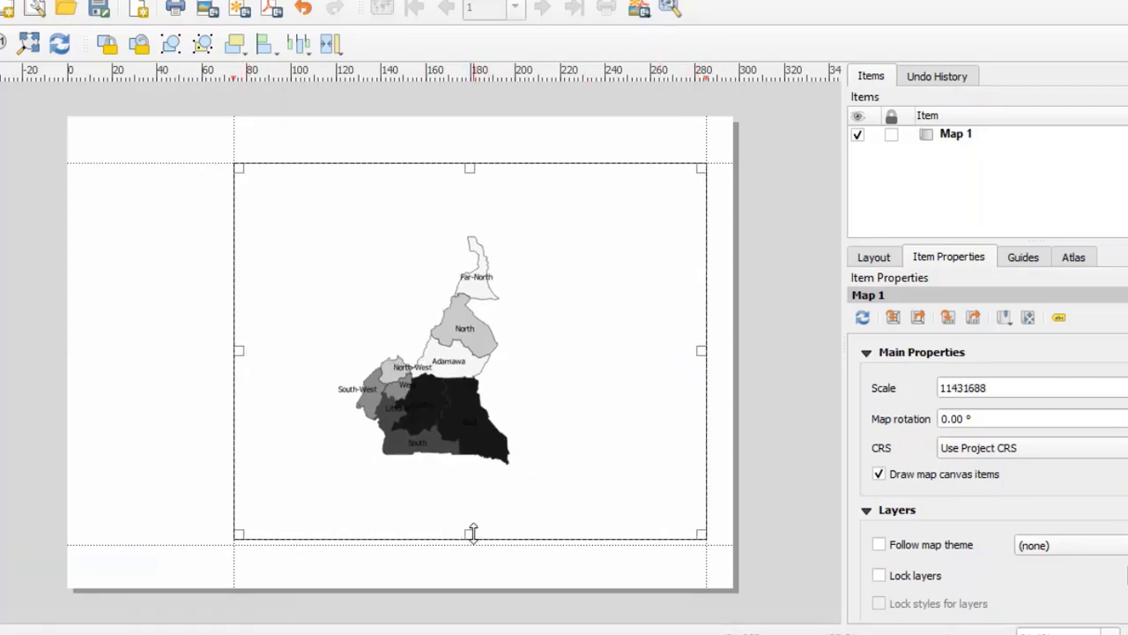
pyautogui.moveTo(474, 532); pyautogui.dragTo(474, 540)
# - Shift the Cameroon map right within its frame and set Map 1's scale to 7411619
pyautogui.click(1, 152)
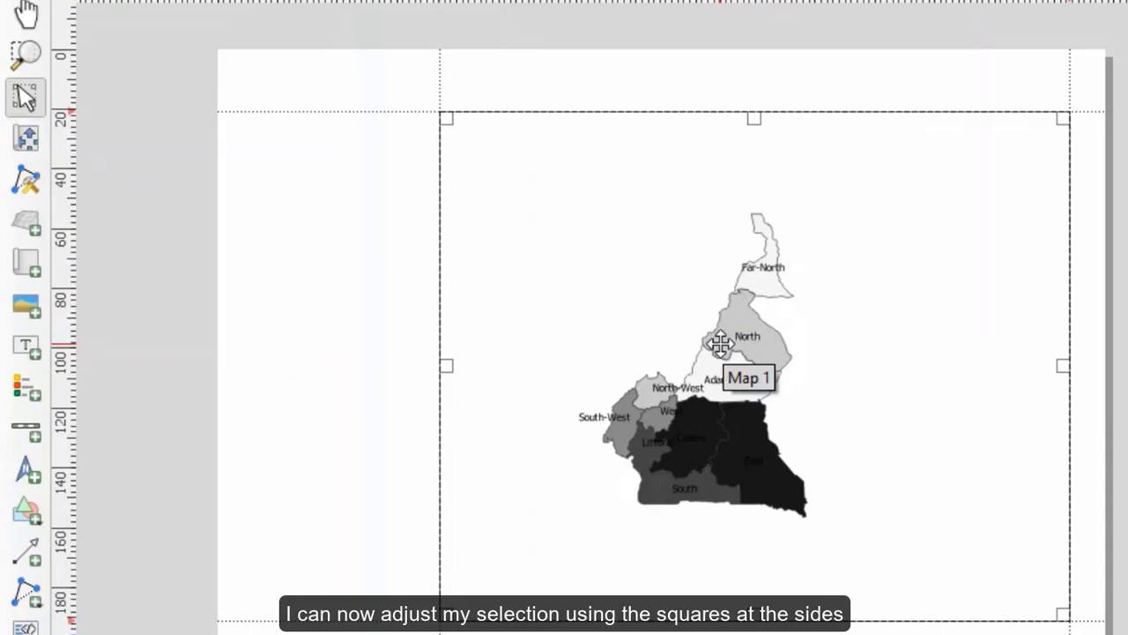
pyautogui.click(29, 141)
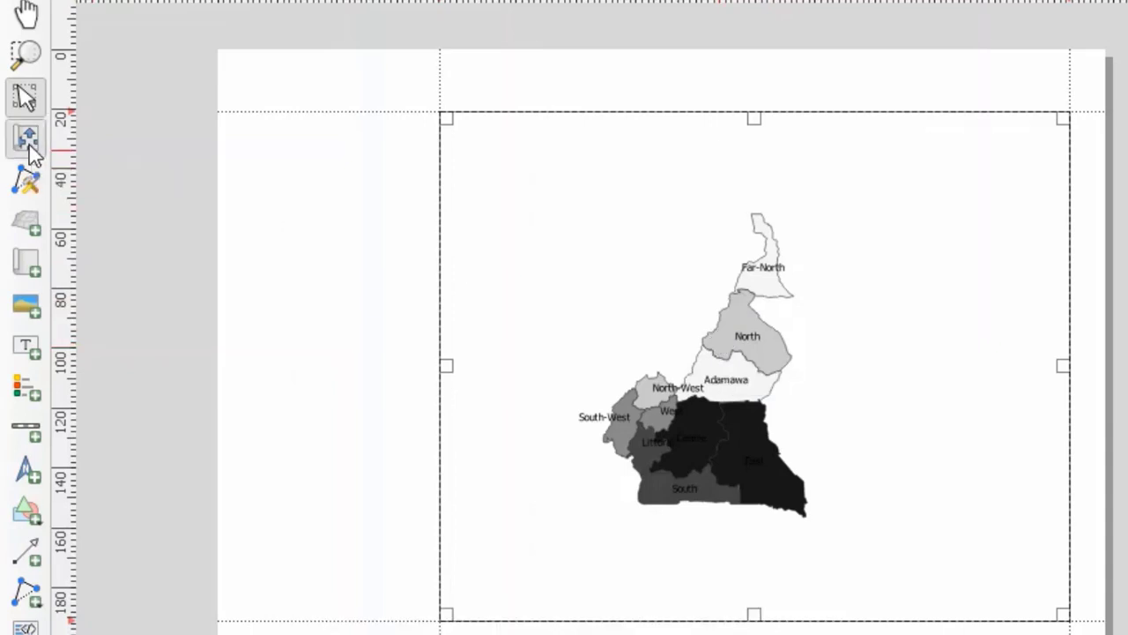
pyautogui.moveTo(719, 350); pyautogui.dragTo(749, 349)
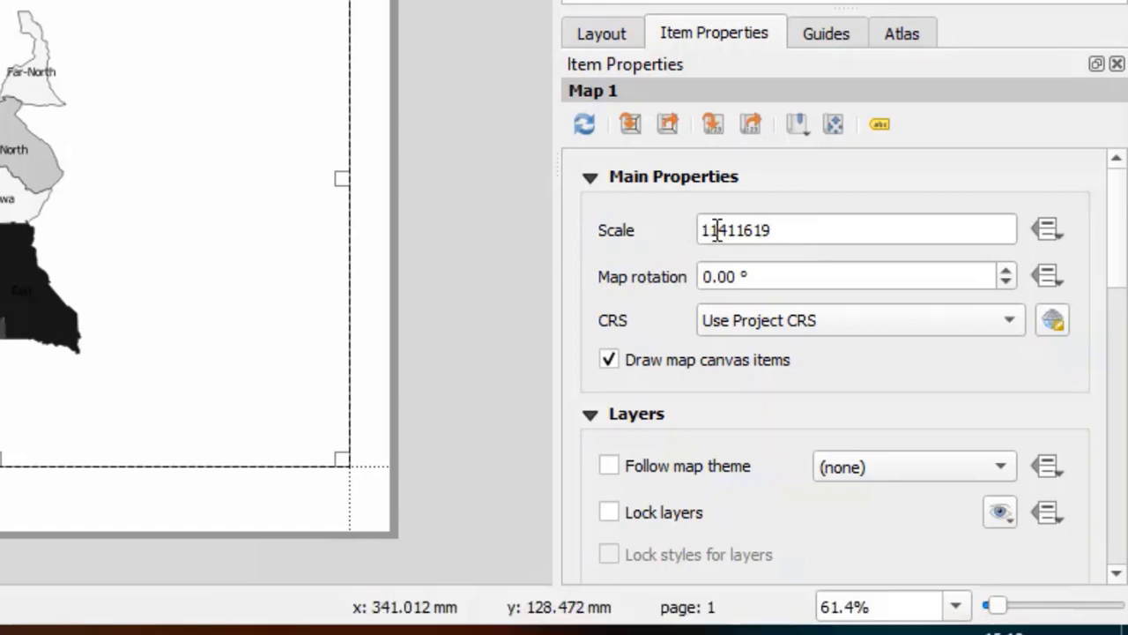
pyautogui.moveTo(715, 230); pyautogui.dragTo(703, 236)
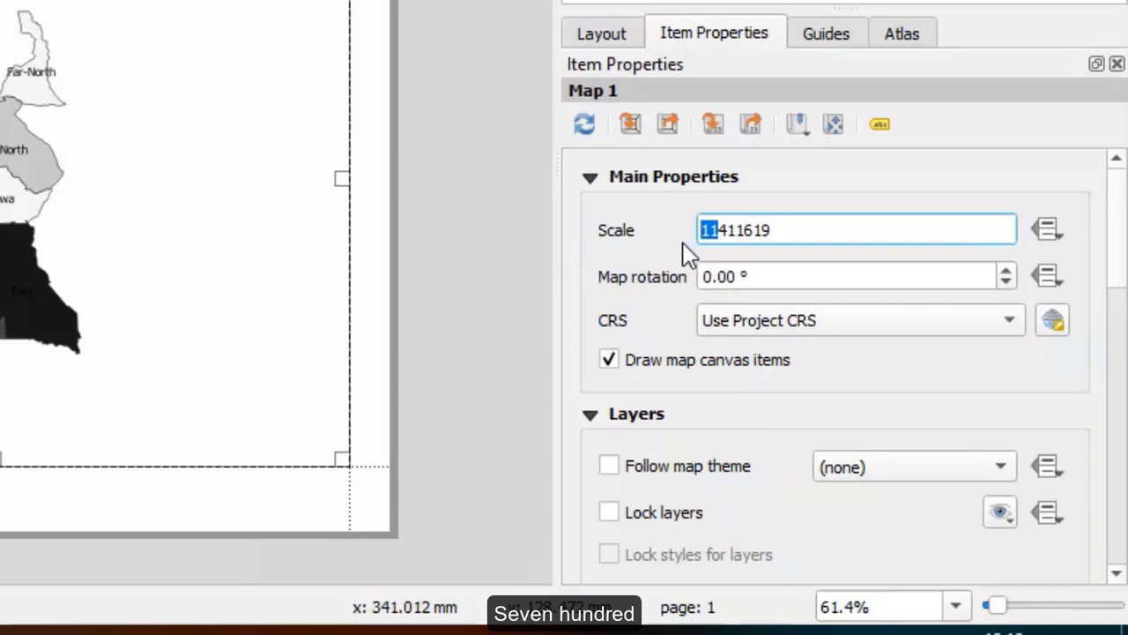
pyautogui.write('7')
pyautogui.click(773, 277)
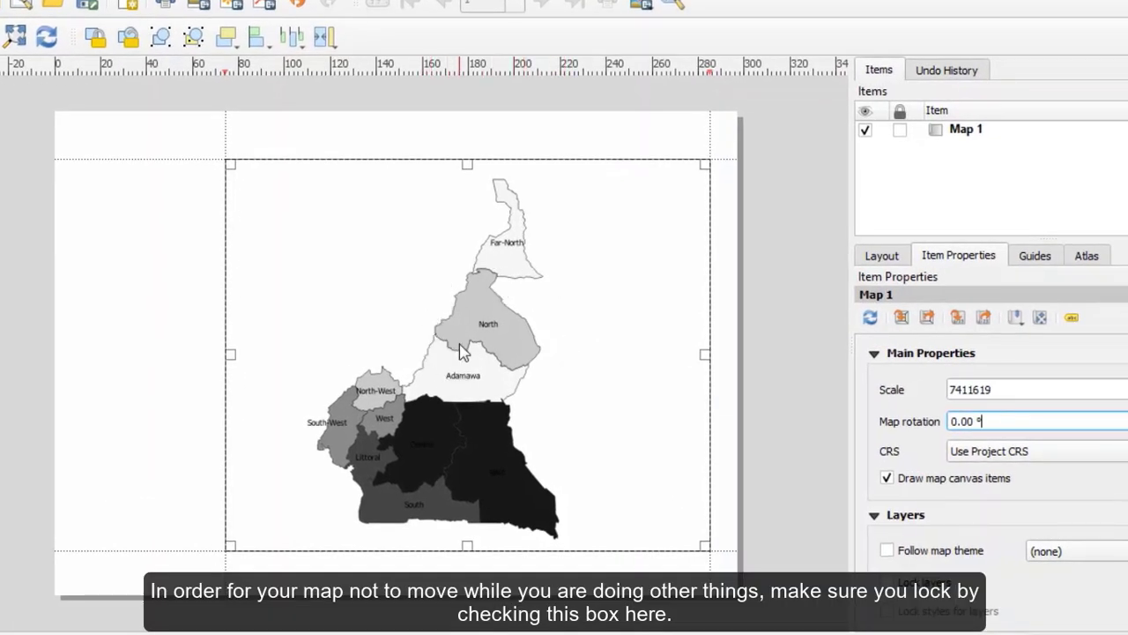
# - Tick the lock box for Map 1 in the Items panel
pyautogui.click(900, 132)
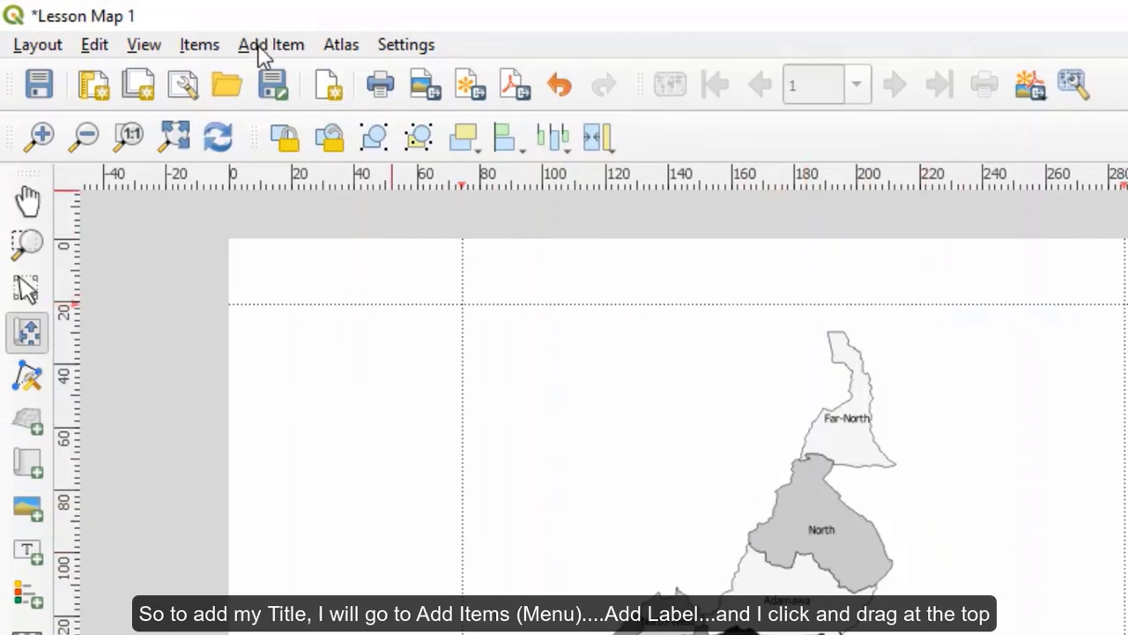
# - Draw a label box across the page top and select its 'Lorem ipsum' placeholder text
pyautogui.click(265, 45)
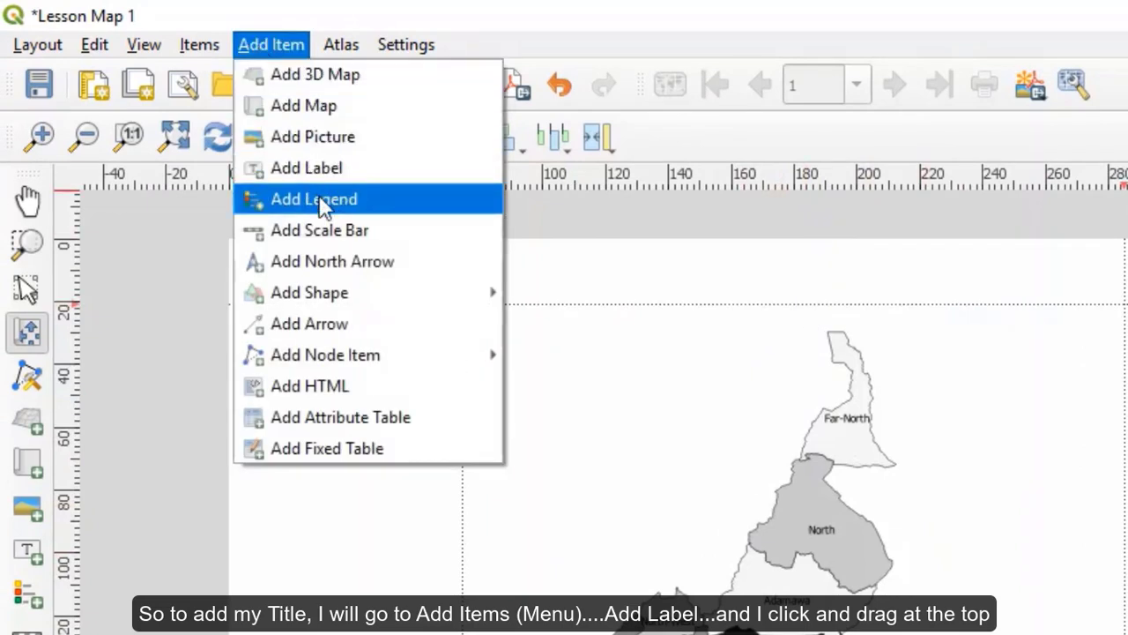
pyautogui.click(322, 169)
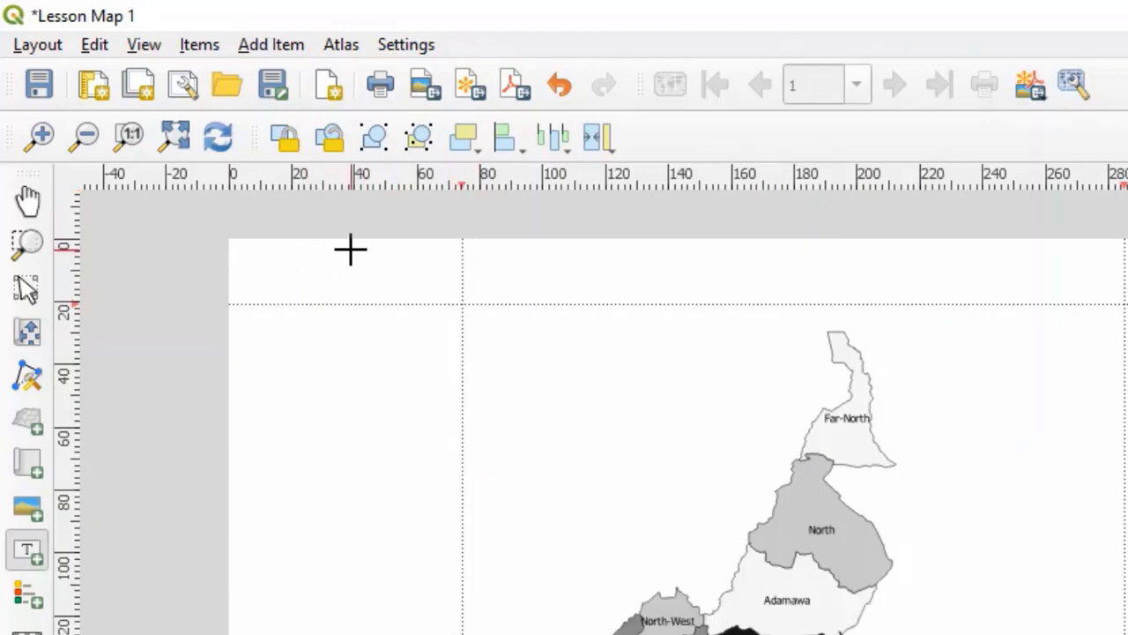
pyautogui.moveTo(350, 250); pyautogui.dragTo(1089, 286)
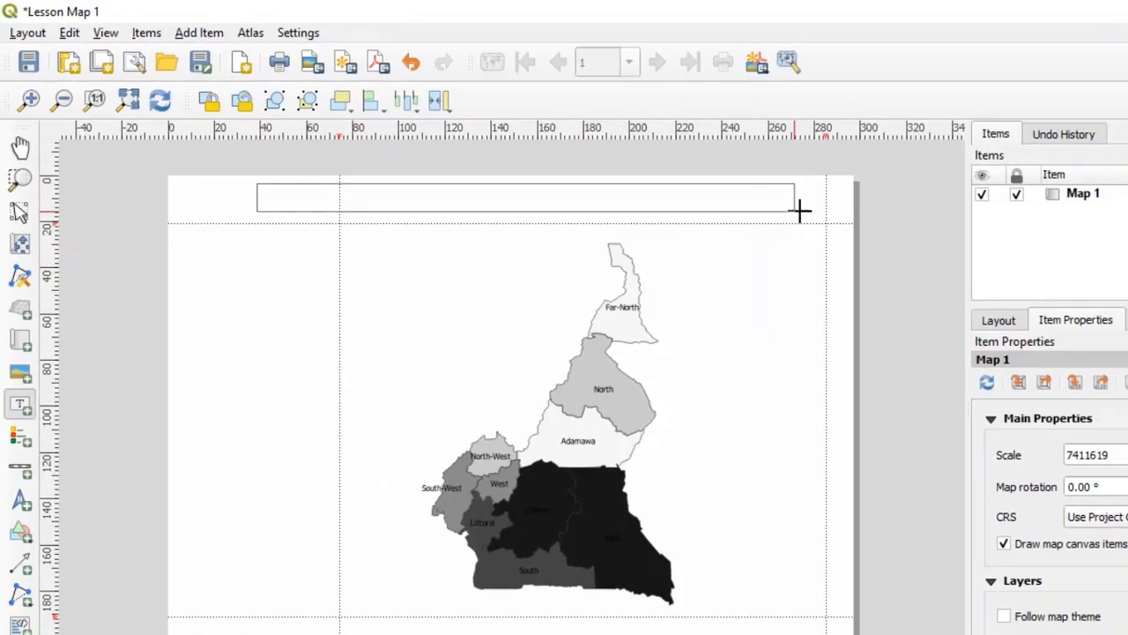
pyautogui.moveTo(800, 210); pyautogui.dragTo(802, 207)
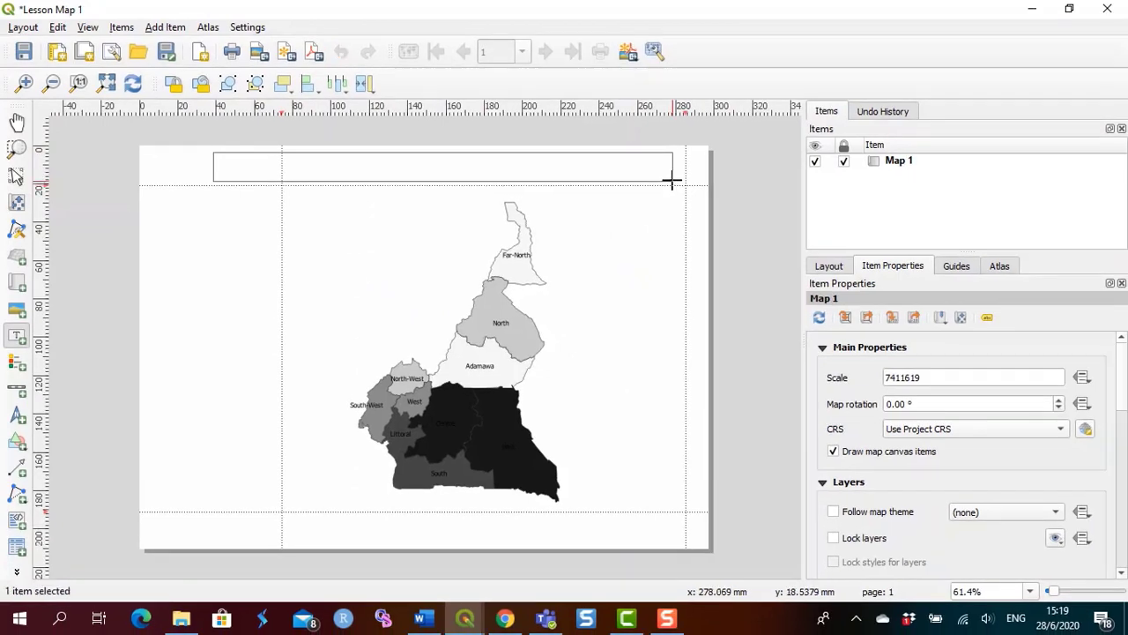
pyautogui.moveTo(672, 181); pyautogui.dragTo(672, 181)
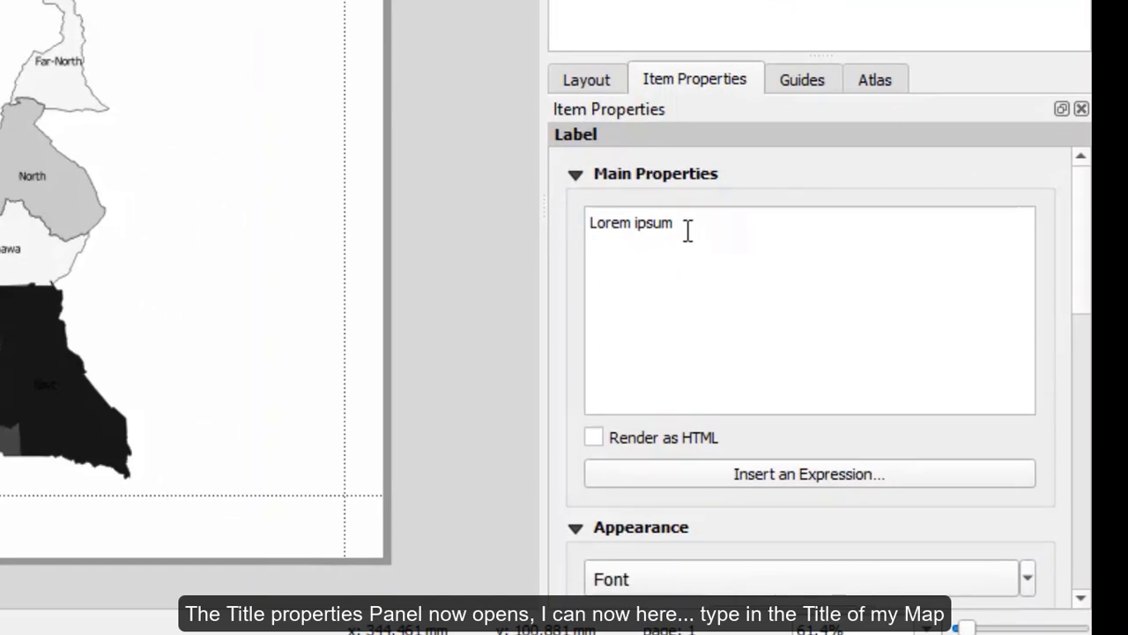
pyautogui.click(592, 229)
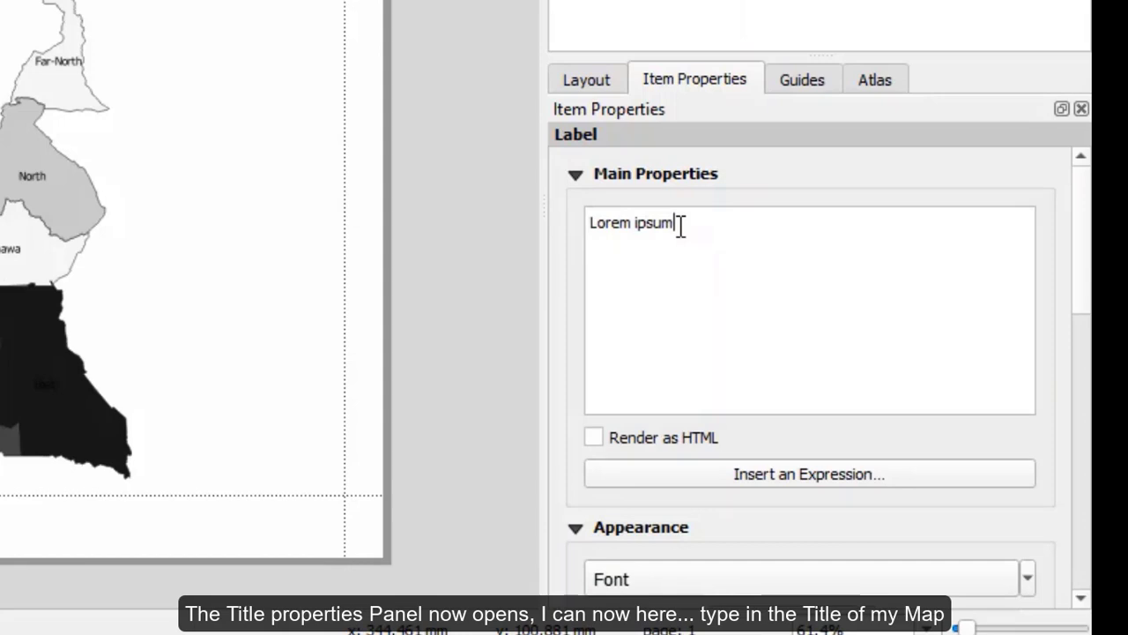
pyautogui.moveTo(681, 225); pyautogui.dragTo(592, 225)
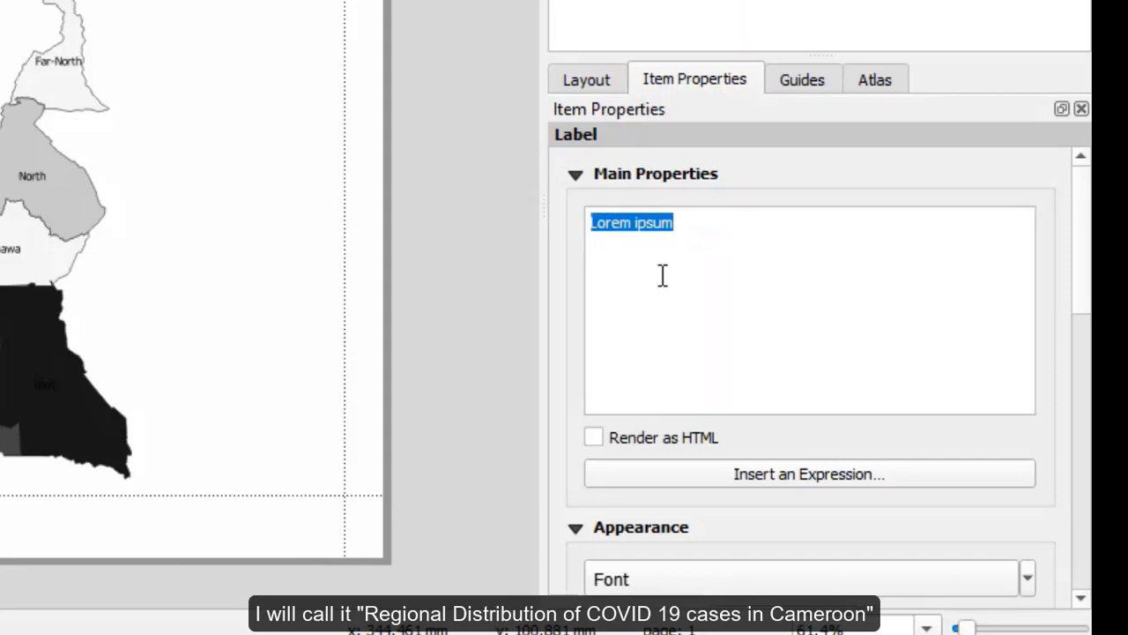
# - Paste the title 'Regional Distribution of COVID 19 cases in Cameroon' and set its font size to 20
pyautogui.write('Regional Distribution of COVID 19 cases in Cameroon')
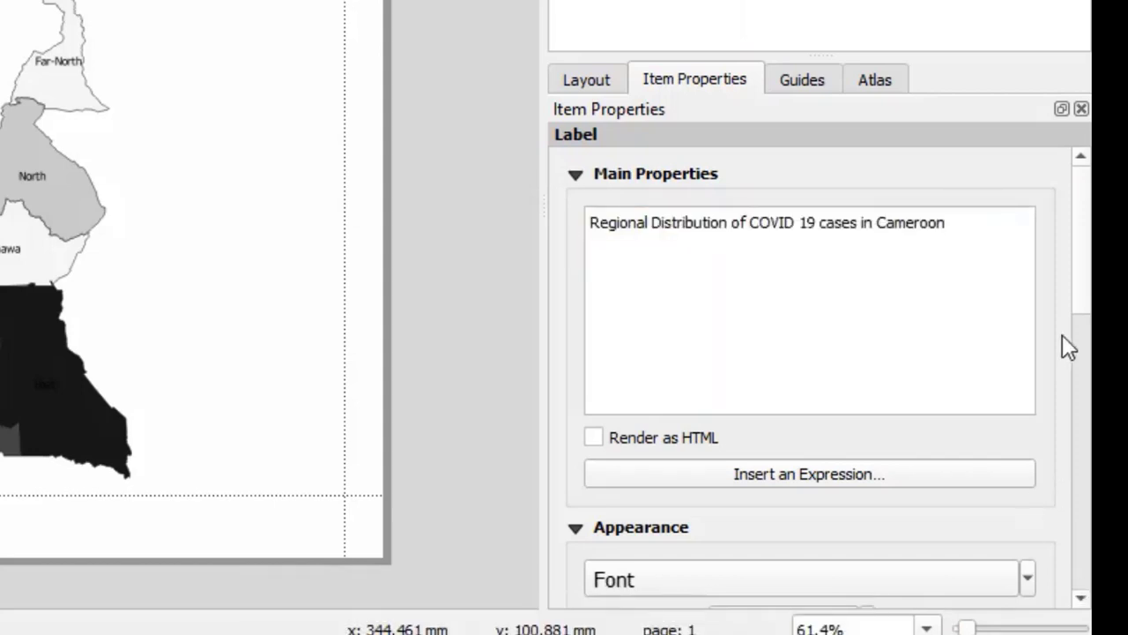
pyautogui.scroll(-3, 1083, 290)
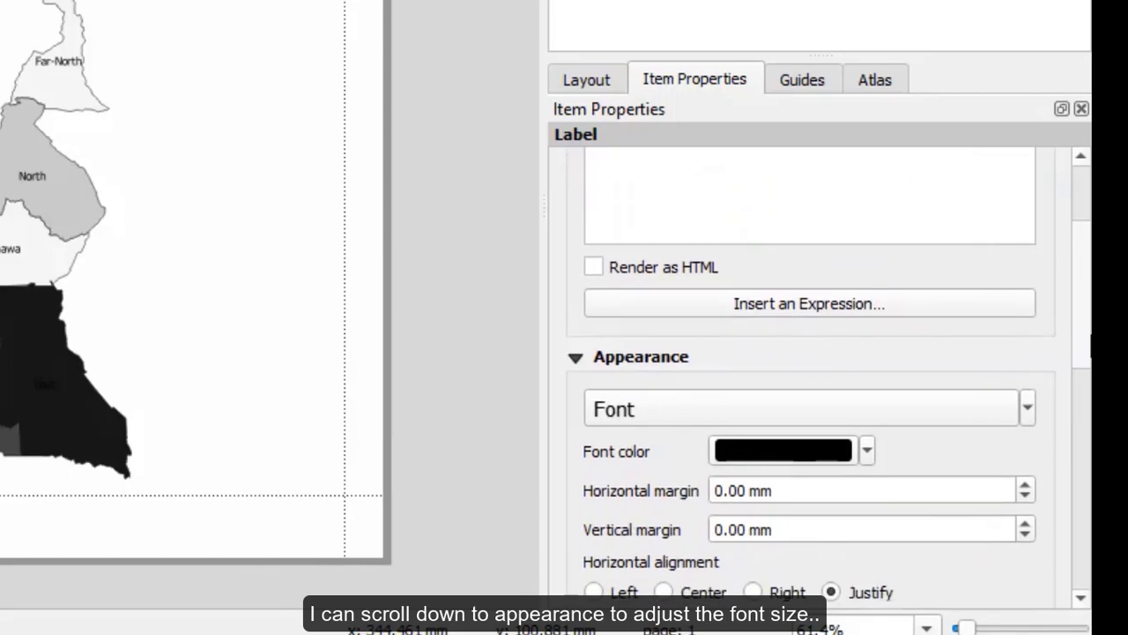
pyautogui.scroll(-2, 1013, 397)
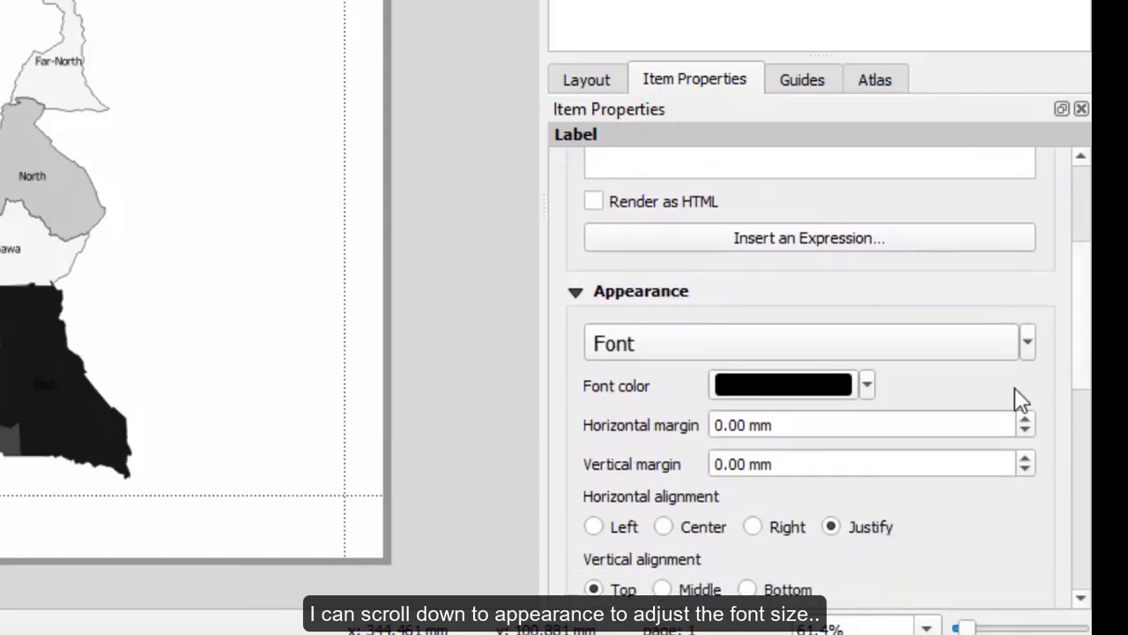
pyautogui.click(1028, 343)
pyautogui.moveTo(737, 405); pyautogui.dragTo(596, 406)
pyautogui.write('20')
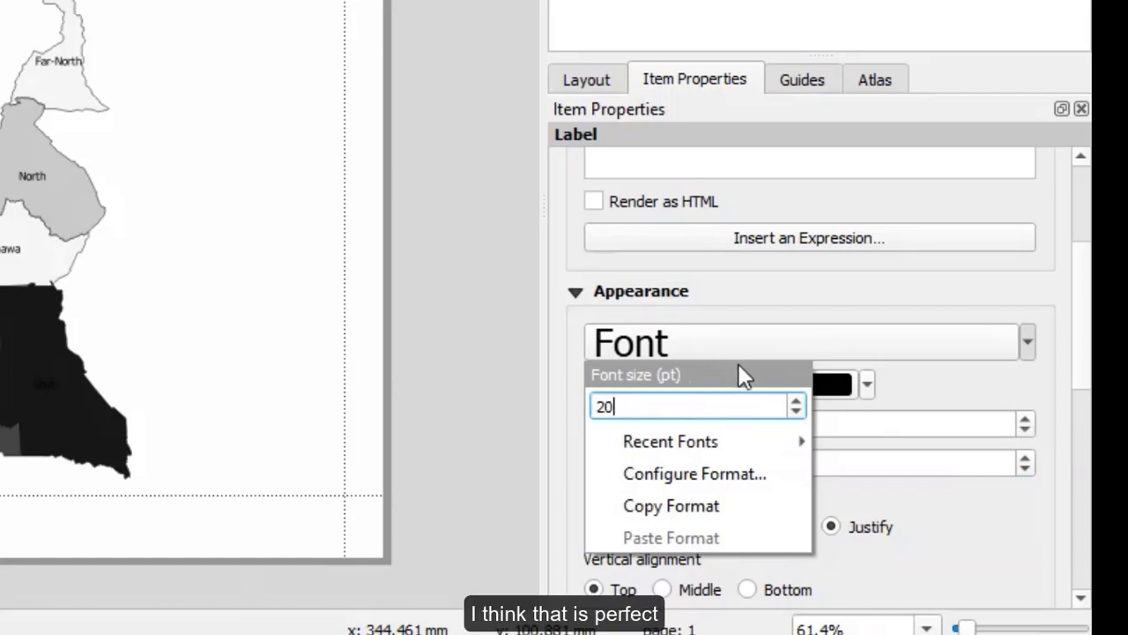
pyautogui.press('Return')
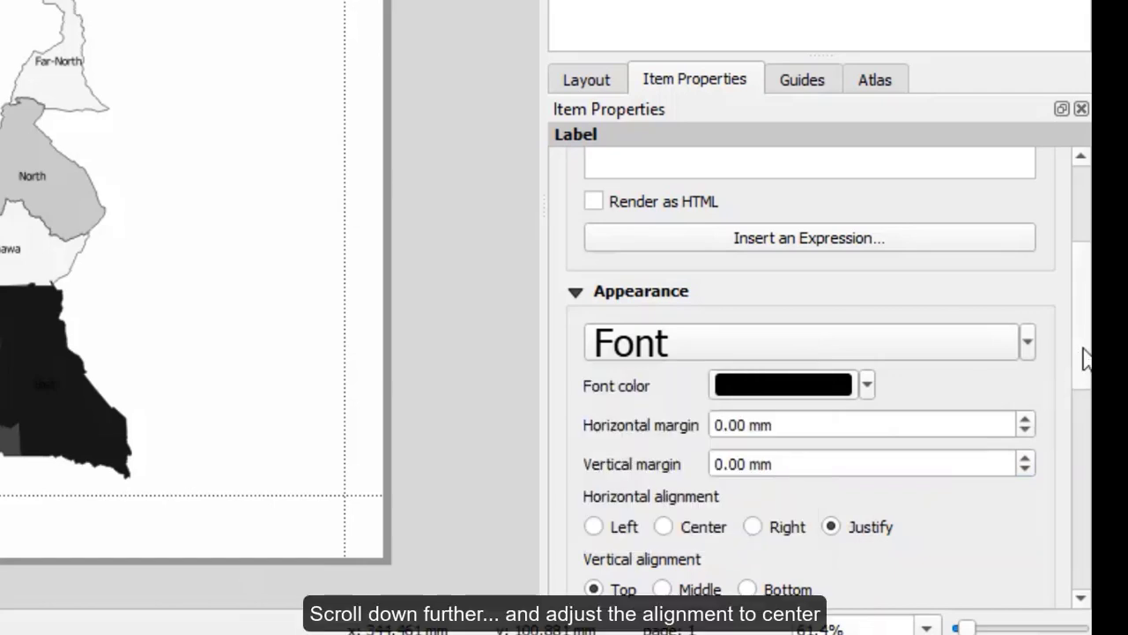
# - Centre the title, keep its font colour black, and lock the label
pyautogui.moveTo(1086, 359); pyautogui.dragTo(1087, 404)
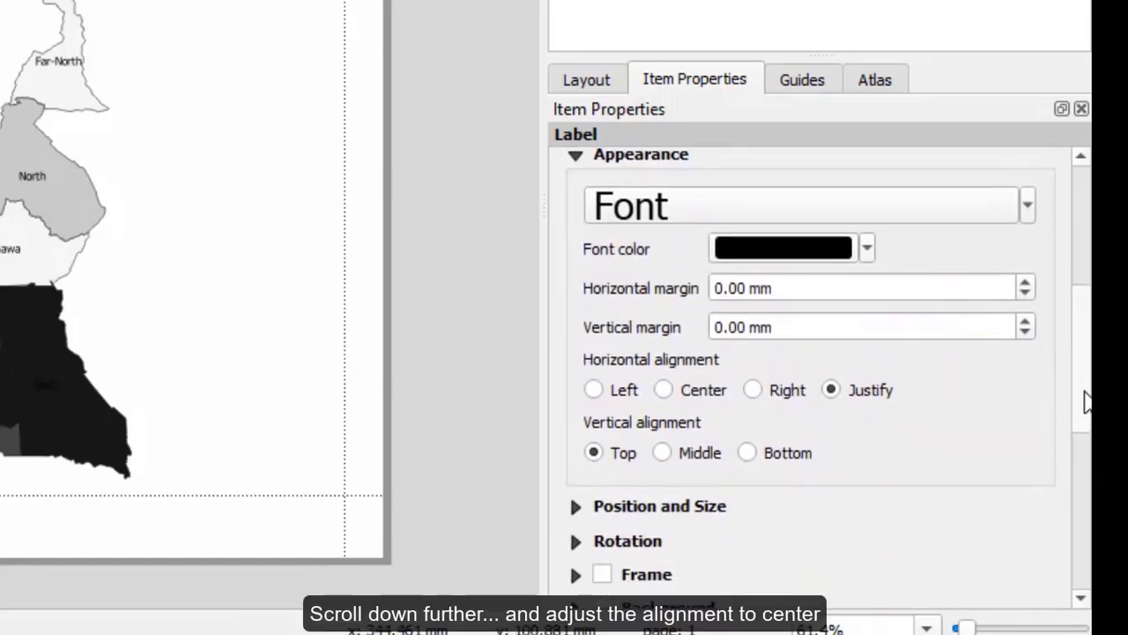
pyautogui.click(665, 394)
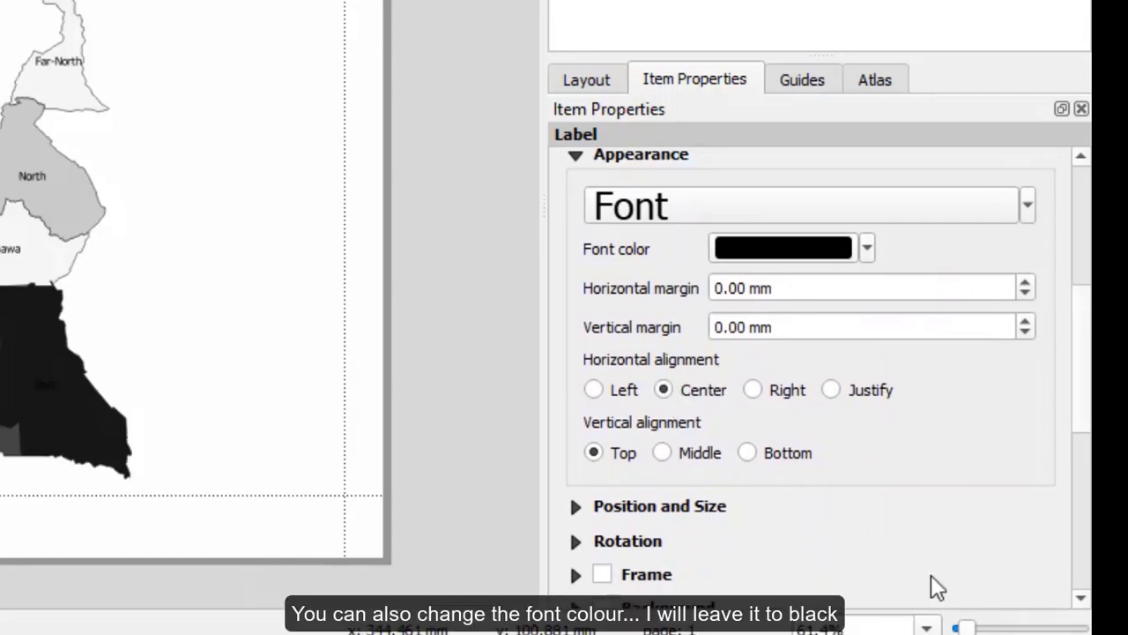
pyautogui.click(866, 249)
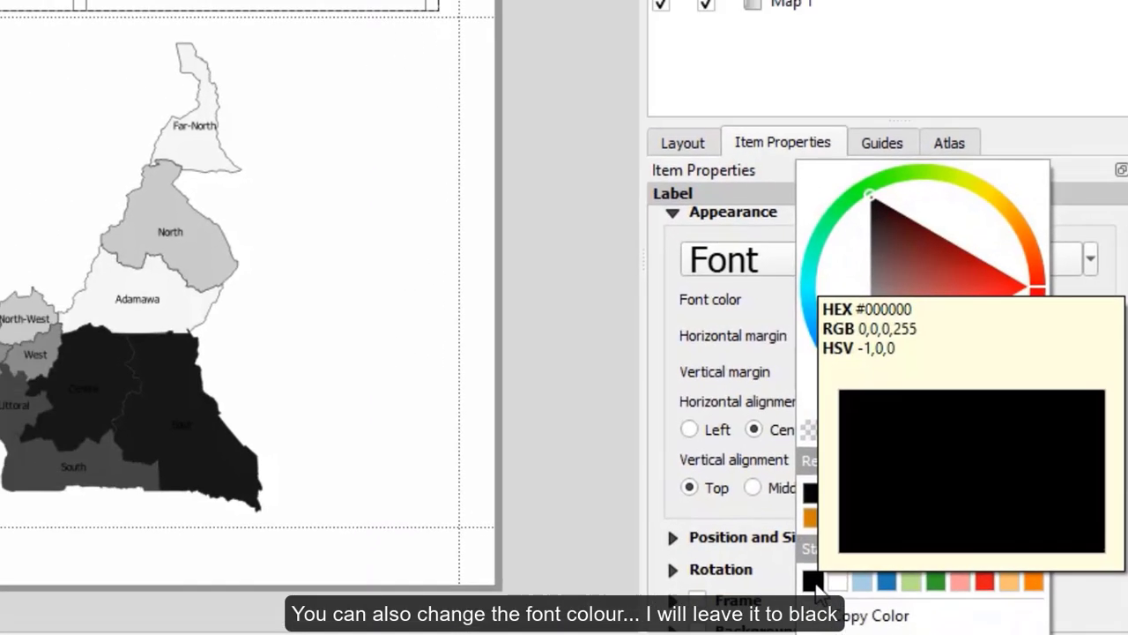
pyautogui.click(728, 553)
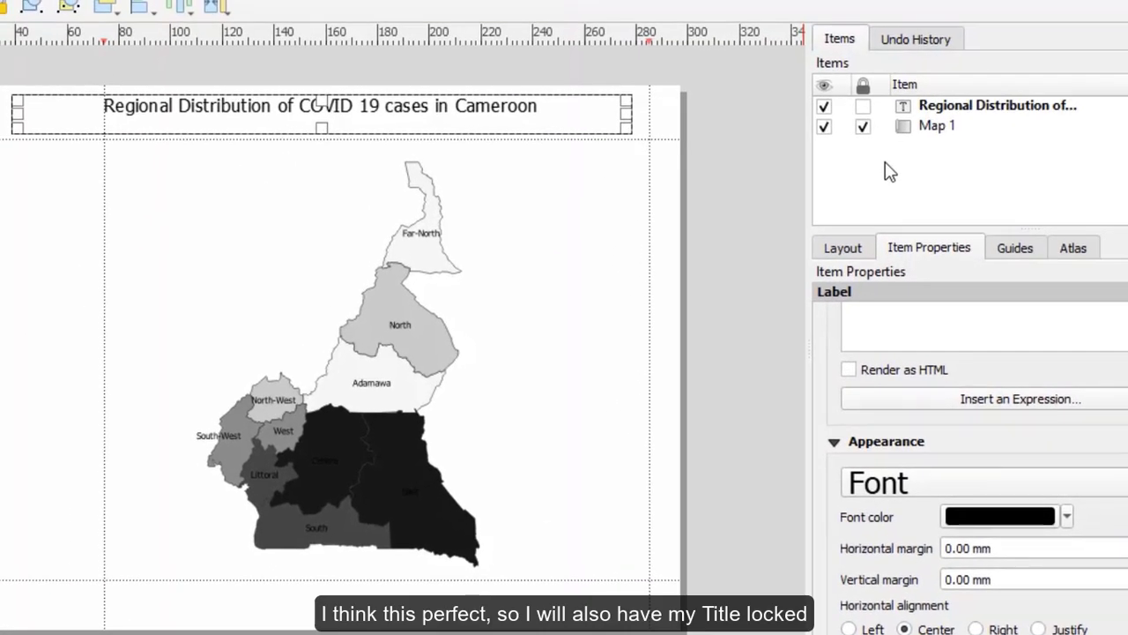
pyautogui.click(863, 106)
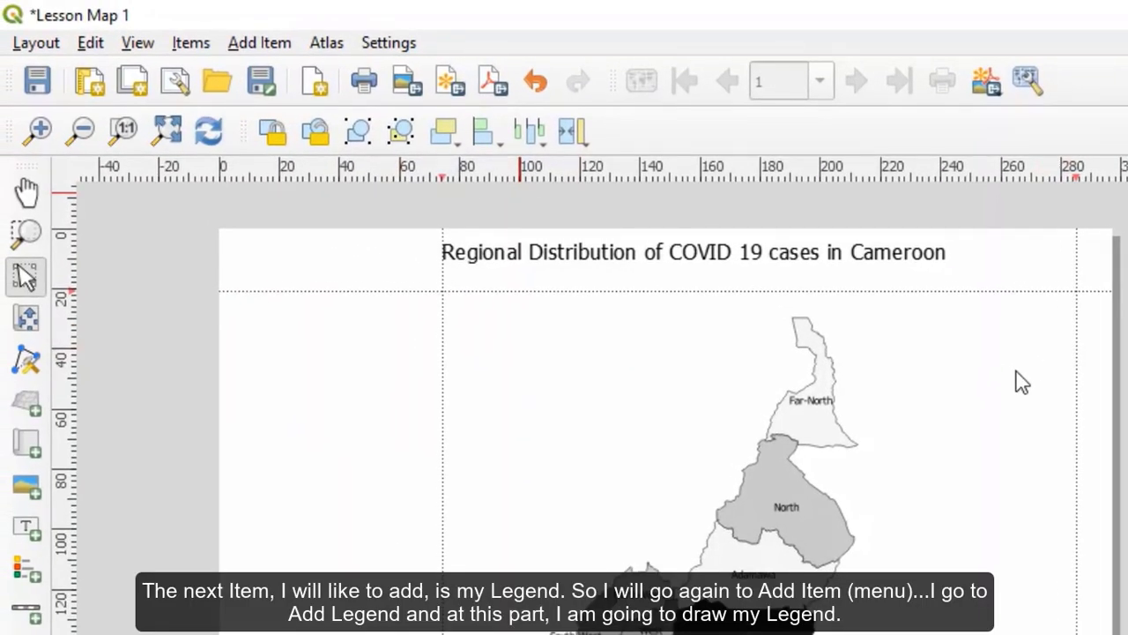
# - Add a legend and draw its box on the left side of the layout page
pyautogui.click(273, 44)
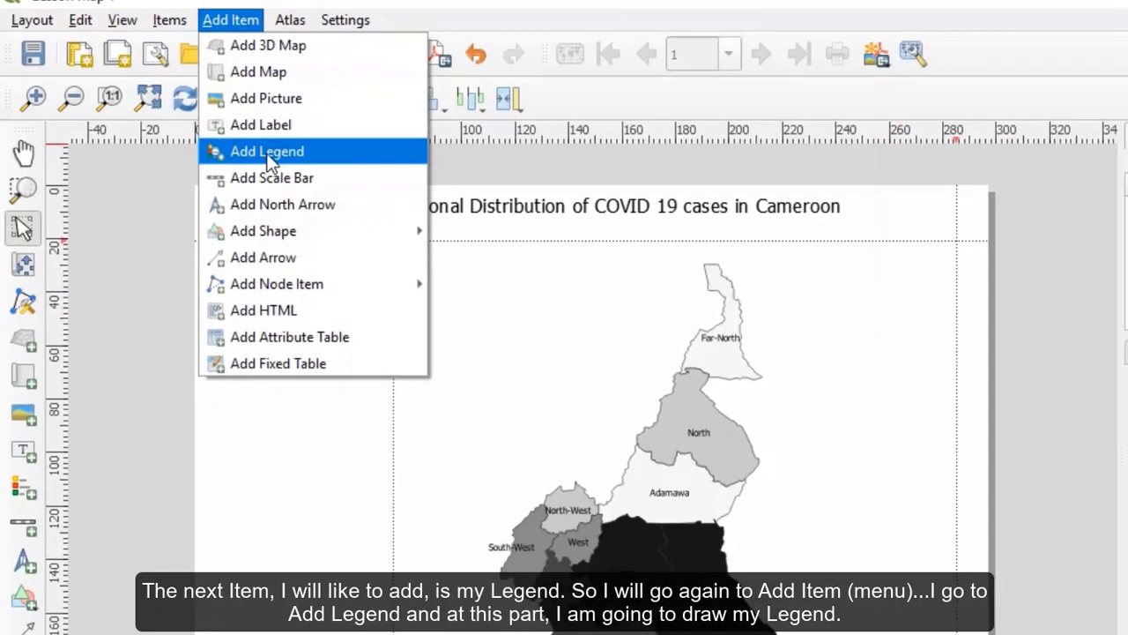
pyautogui.click(303, 193)
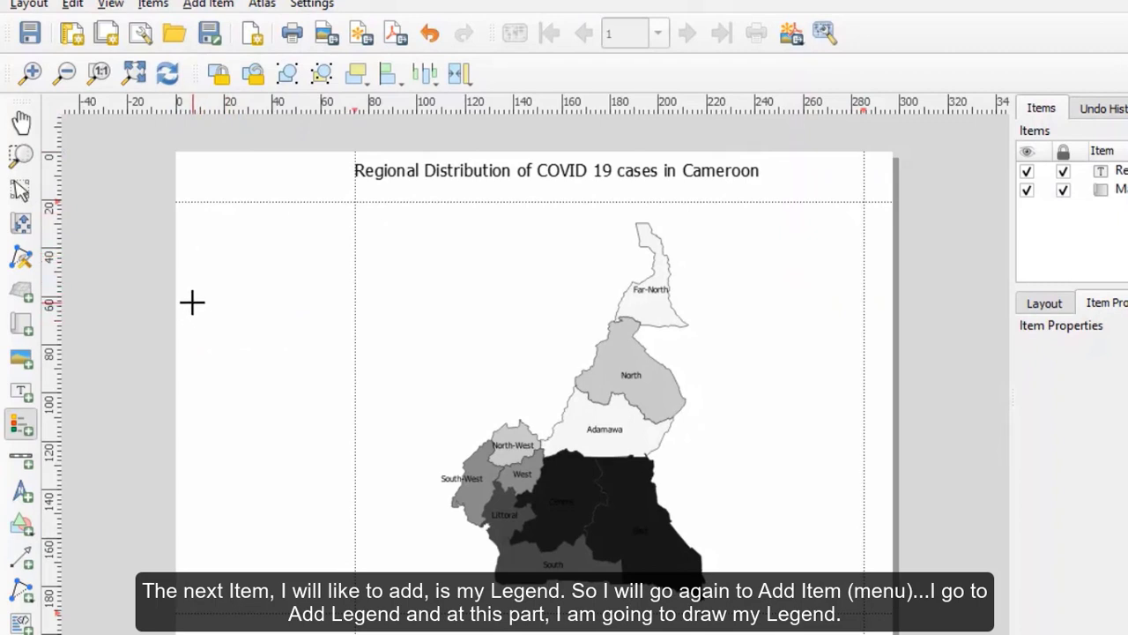
pyautogui.moveTo(188, 290); pyautogui.dragTo(349, 484)
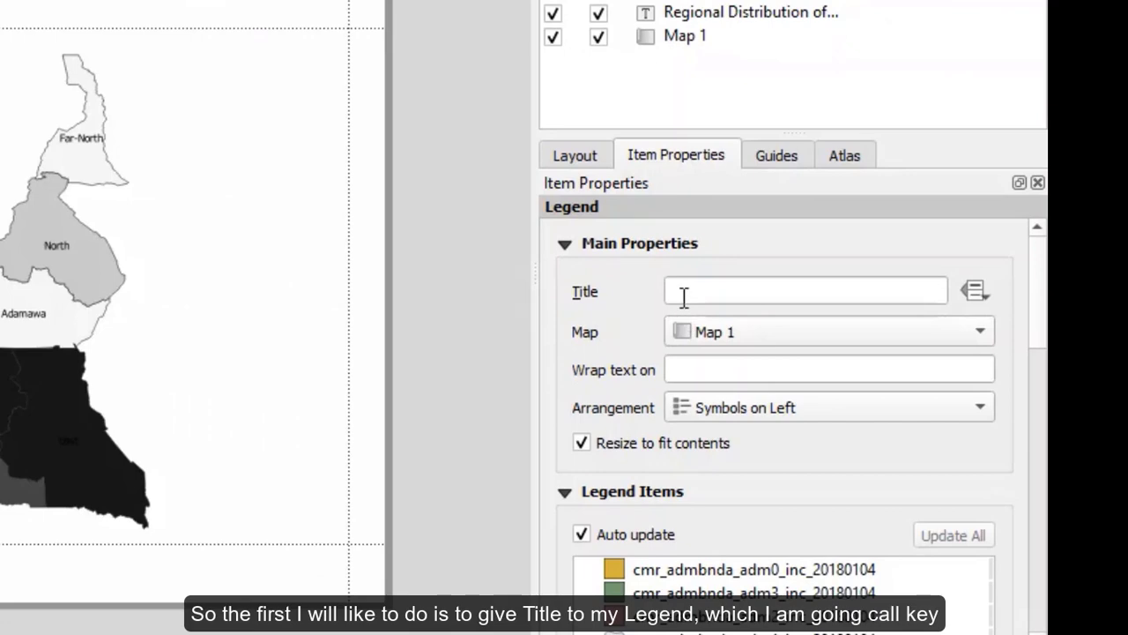
# - Set the legend title to 'Key'
pyautogui.click(684, 290)
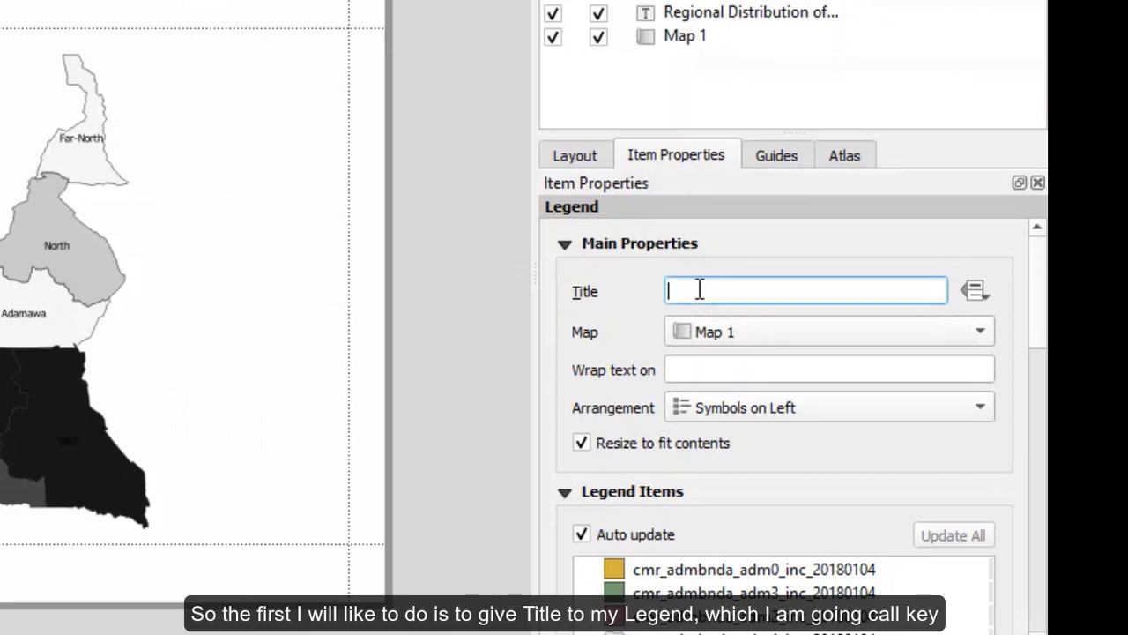
pyautogui.write('Key')
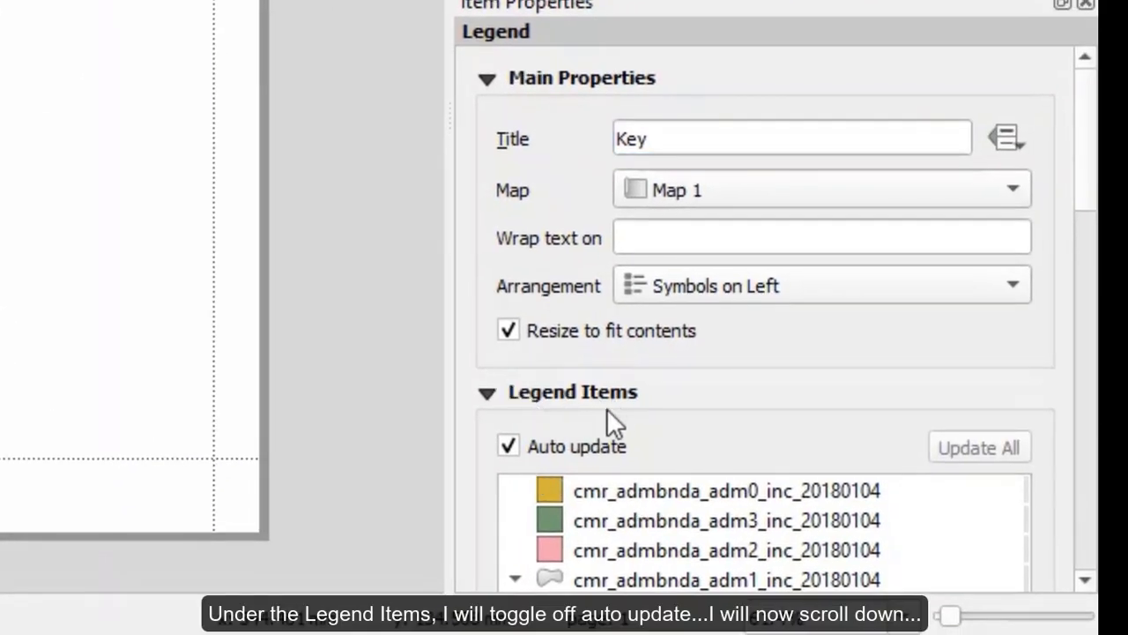
pyautogui.click(510, 446)
pyautogui.scroll(-3, 646, 351)
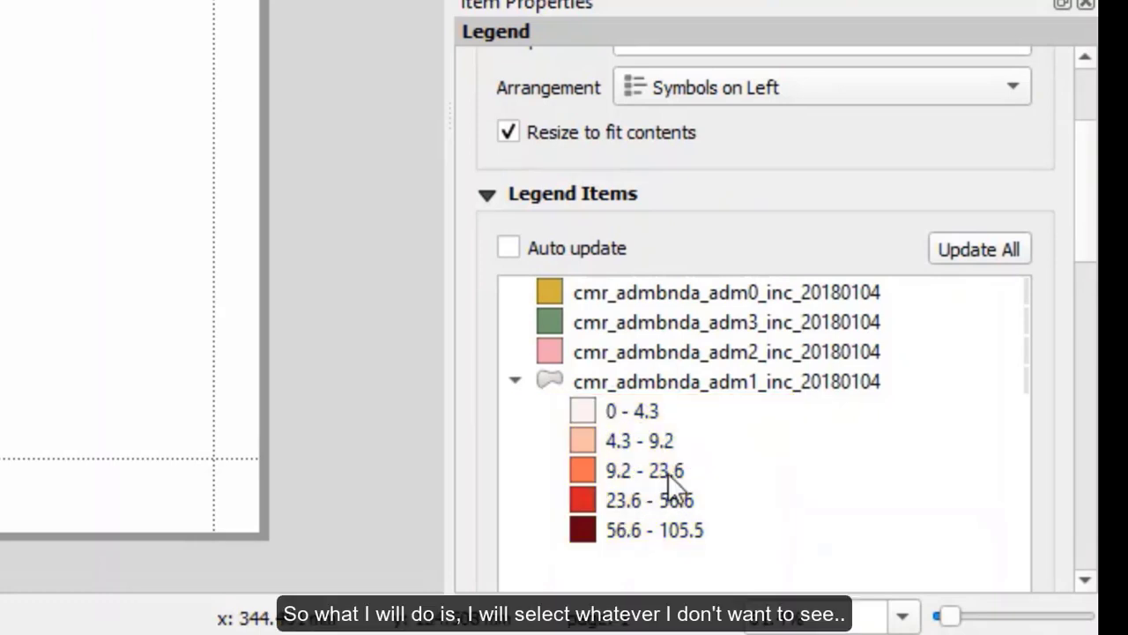
pyautogui.scroll(2, 668, 473)
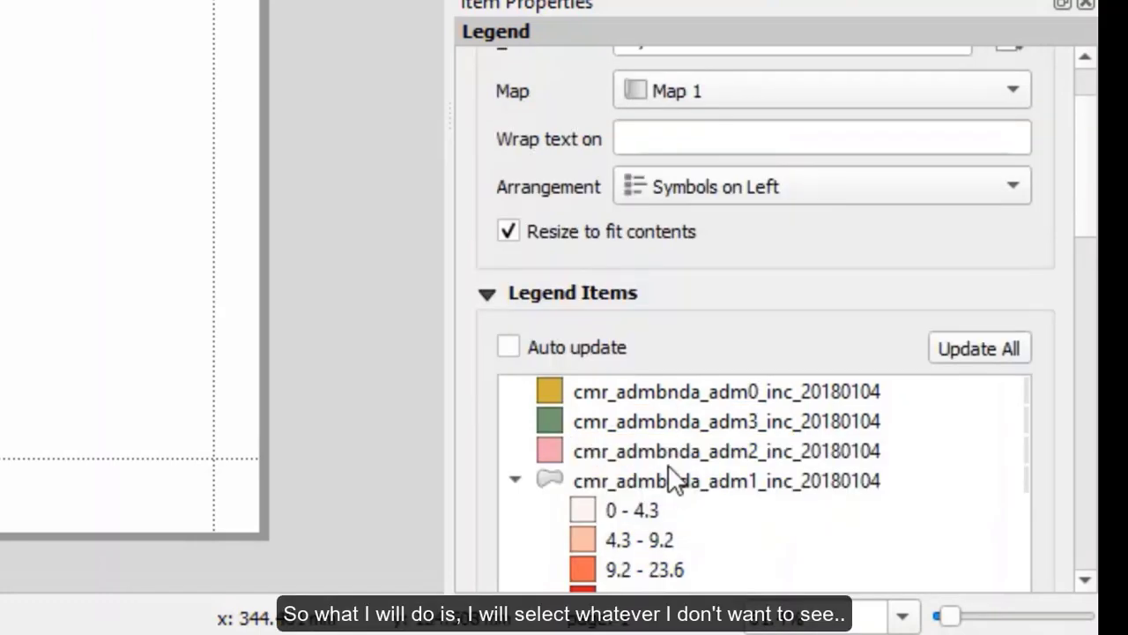
# - Remove the adm0 entry from the legend items
pyautogui.click(669, 391)
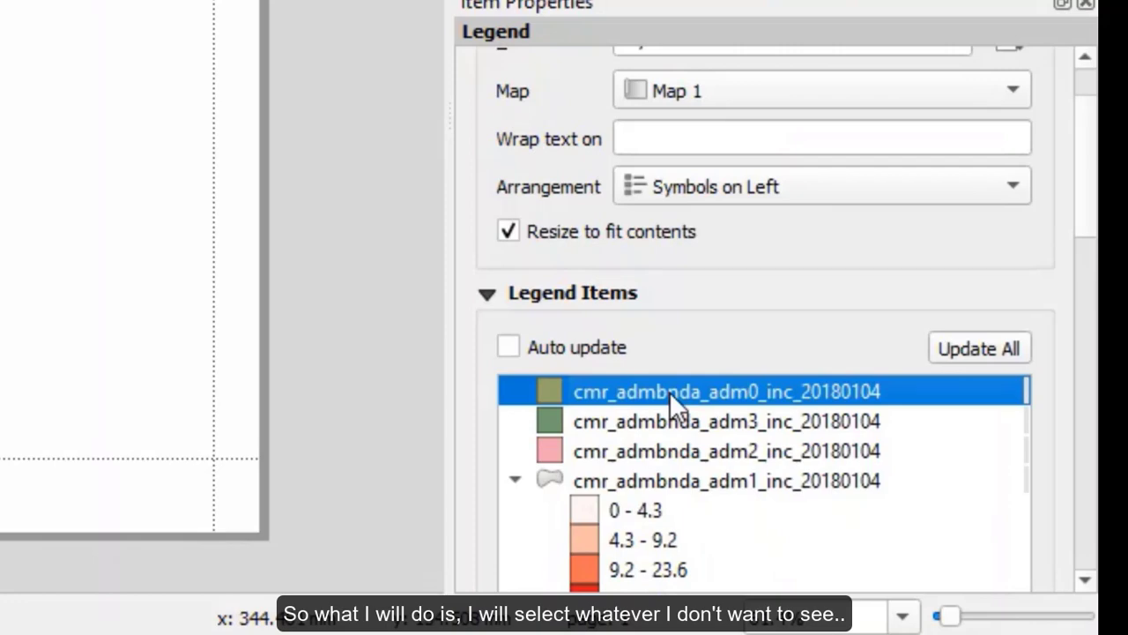
pyautogui.click(672, 450)
pyautogui.click(650, 392)
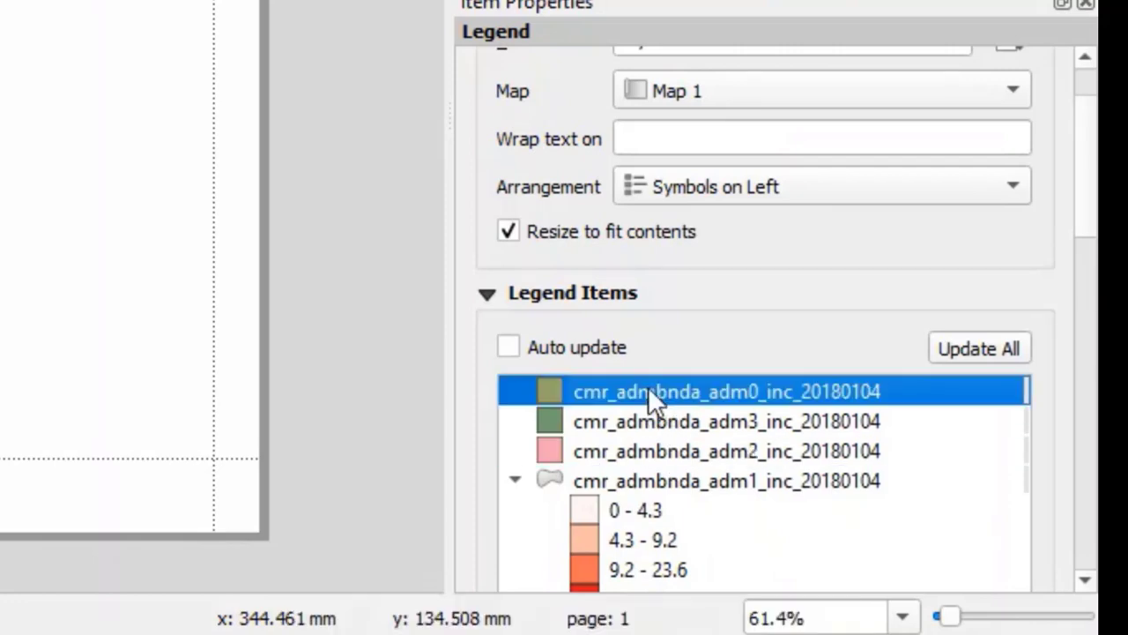
pyautogui.scroll(-8, 723, 411)
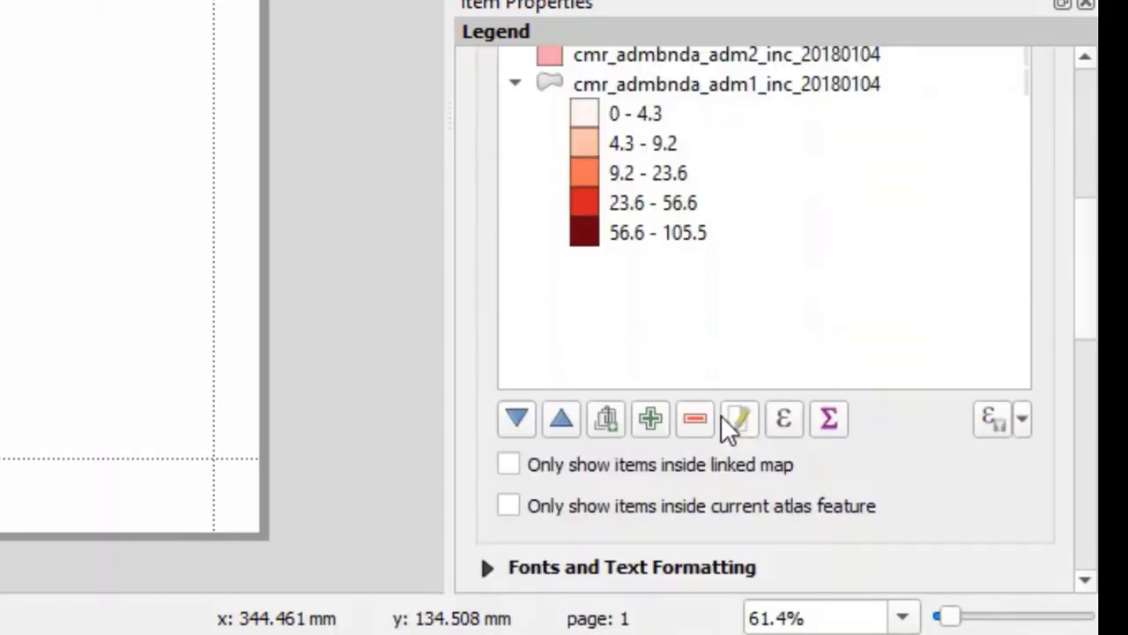
pyautogui.click(696, 420)
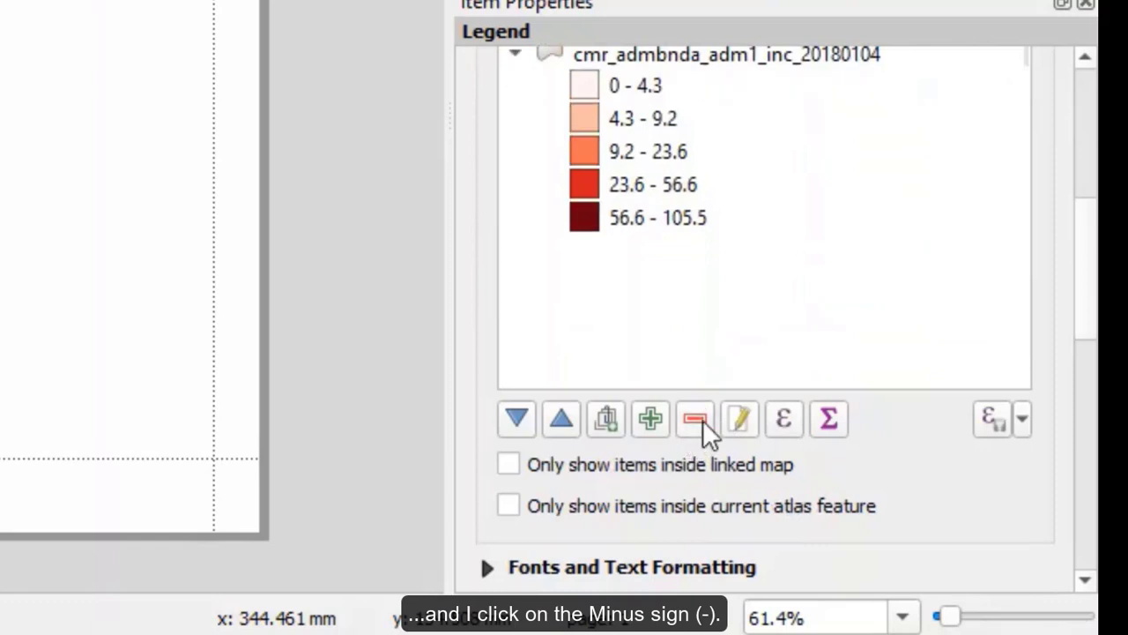
pyautogui.scroll(4, 718, 402)
# - Remove the adm3 and adm2 entries, leaving only cmr_admbnda_adm1_inc_20180104
pyautogui.click(669, 193)
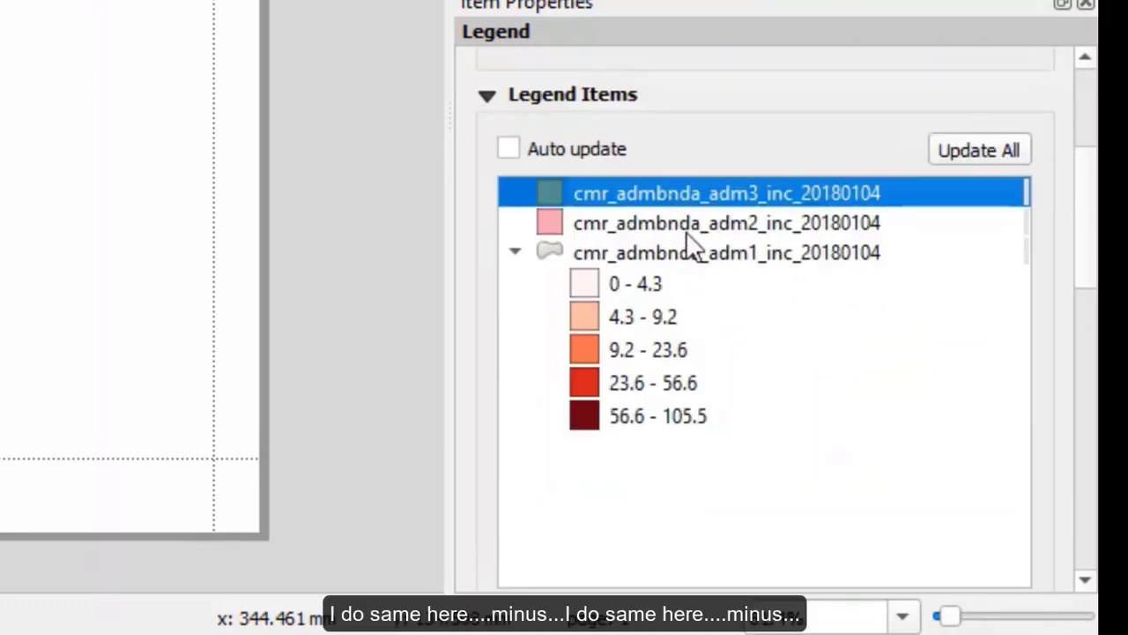
pyautogui.scroll(-4, 735, 446)
pyautogui.click(693, 416)
pyautogui.scroll(4, 710, 408)
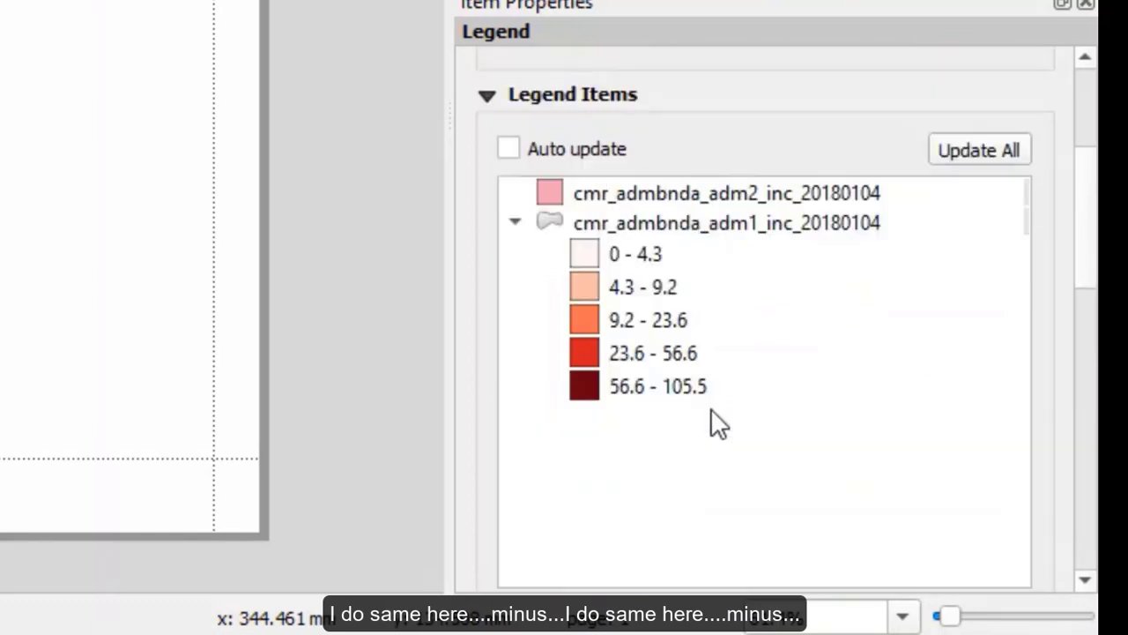
pyautogui.click(661, 195)
pyautogui.scroll(-4, 705, 370)
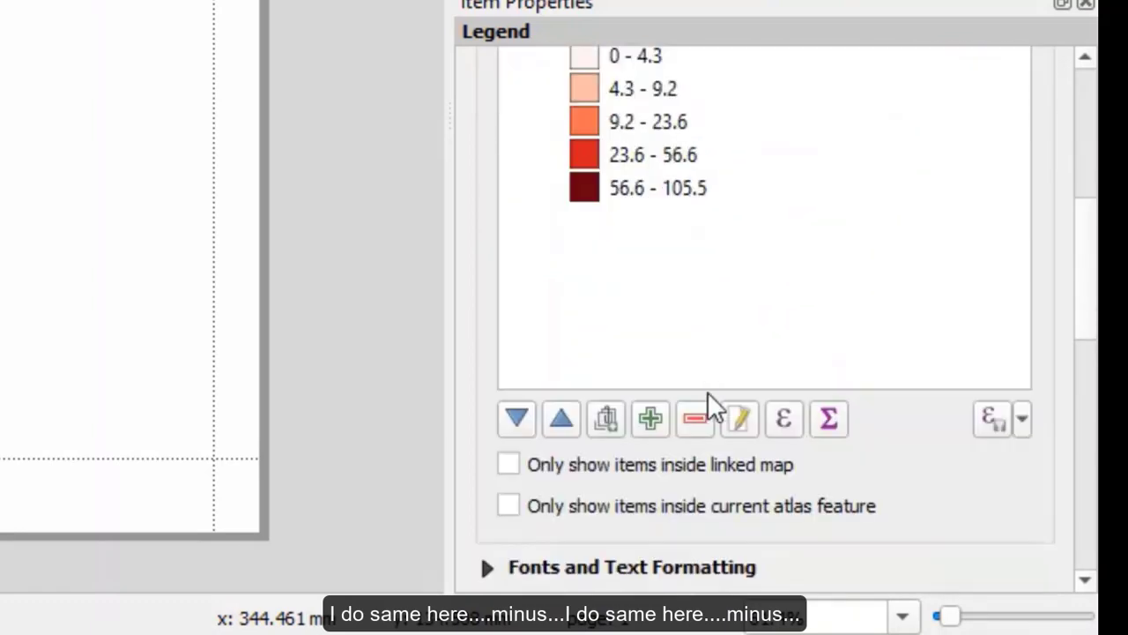
pyautogui.click(703, 428)
pyautogui.scroll(4, 712, 418)
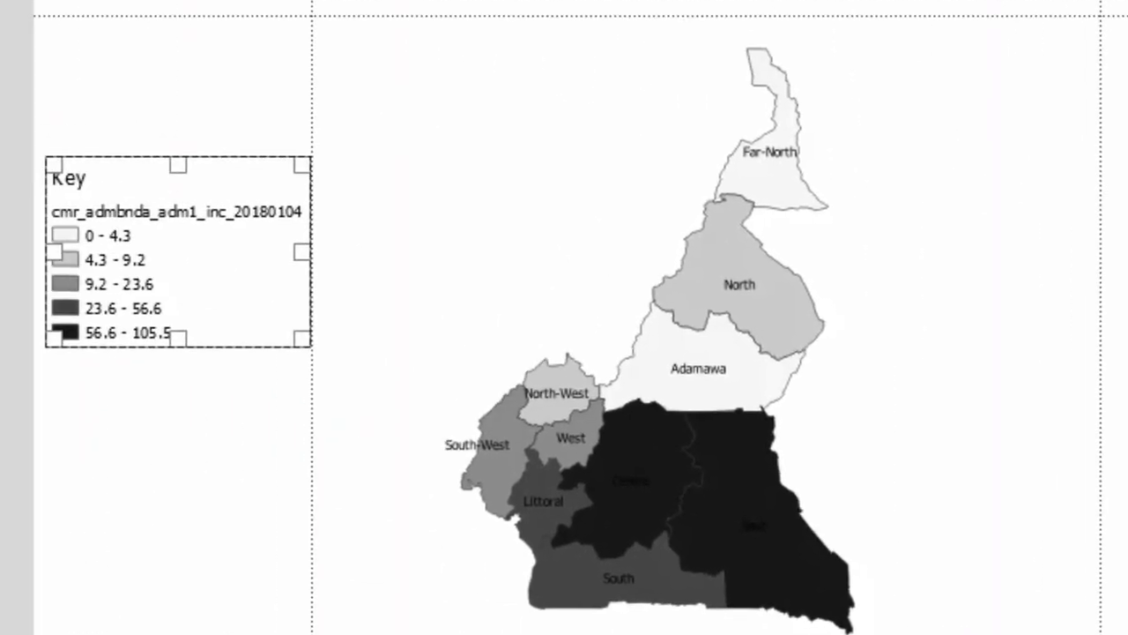
# - Rename the adm1 legend entry to 'Attack rate' and enlarge the legend box
pyautogui.doubleClick(693, 195)
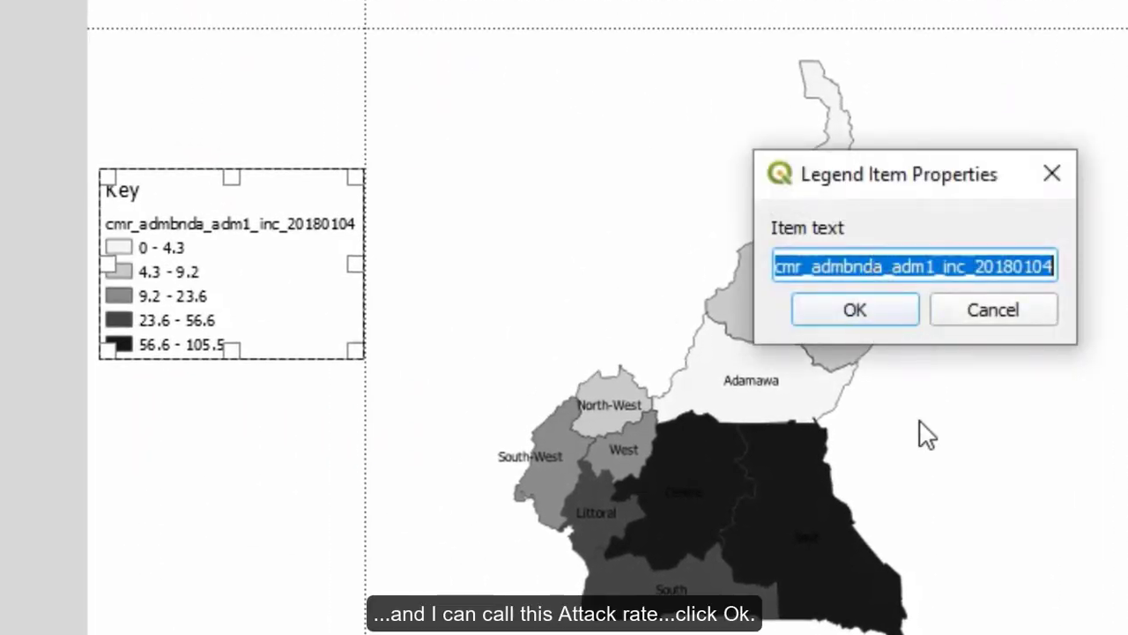
pyautogui.write('a')
pyautogui.write('Attack rate')
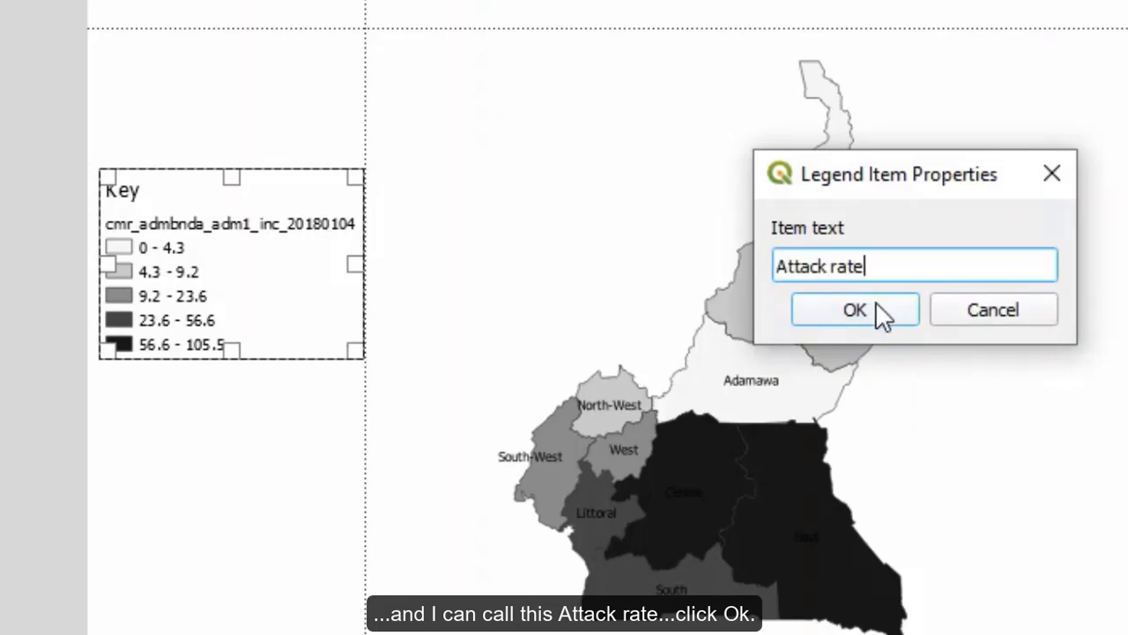
pyautogui.click(875, 304)
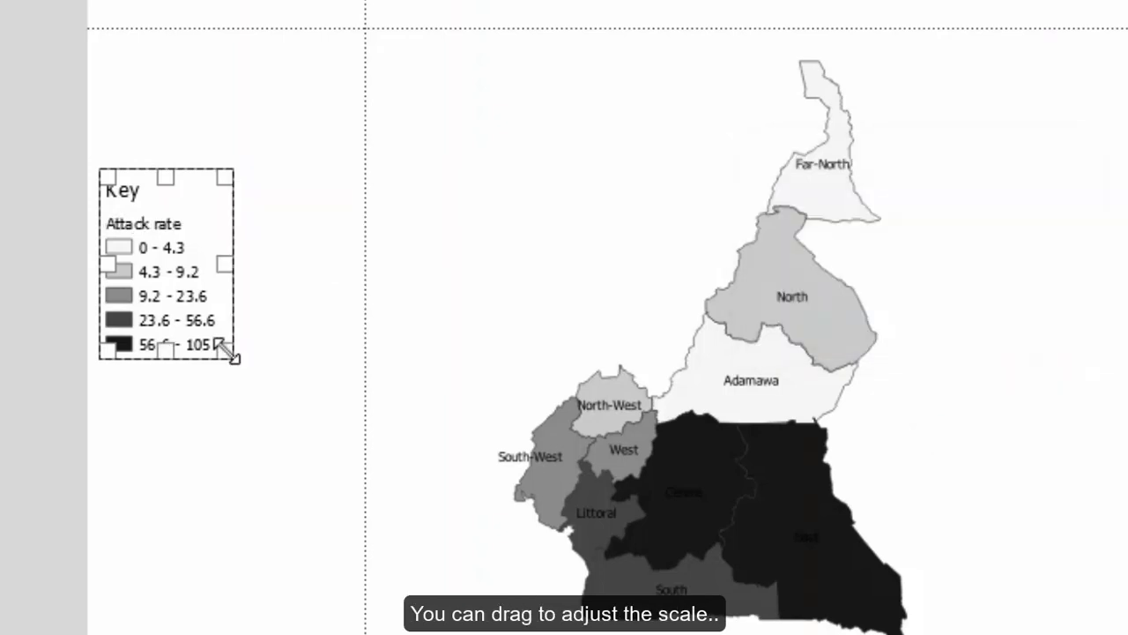
pyautogui.moveTo(231, 354); pyautogui.dragTo(321, 407)
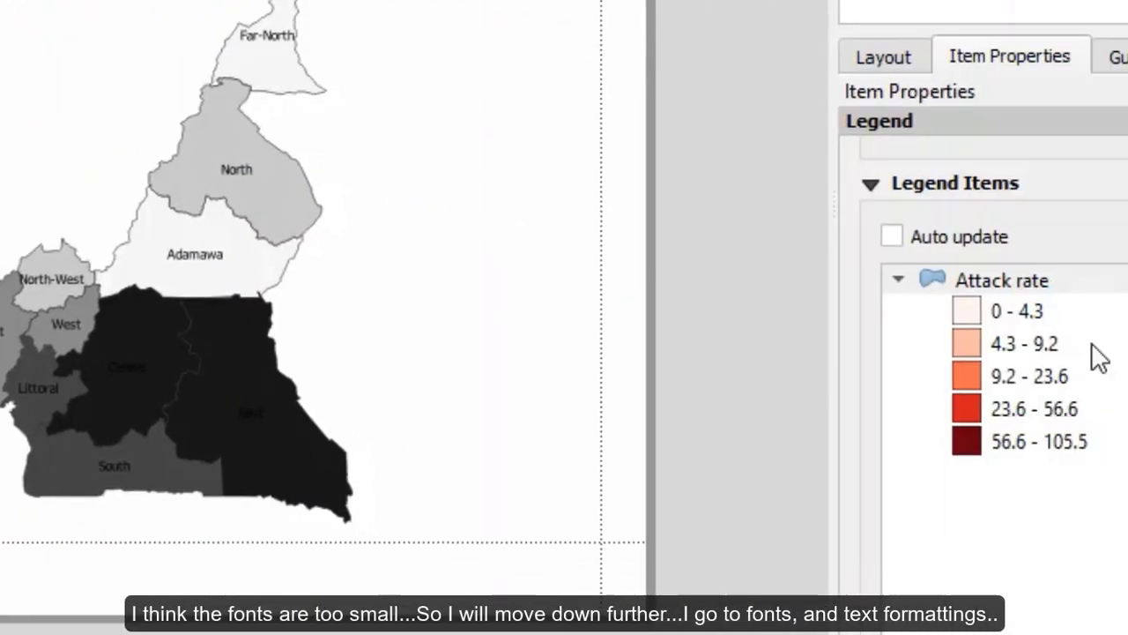
# - Change the legend title font size from 16 to 20 pt
pyautogui.scroll(-5, 669, 251)
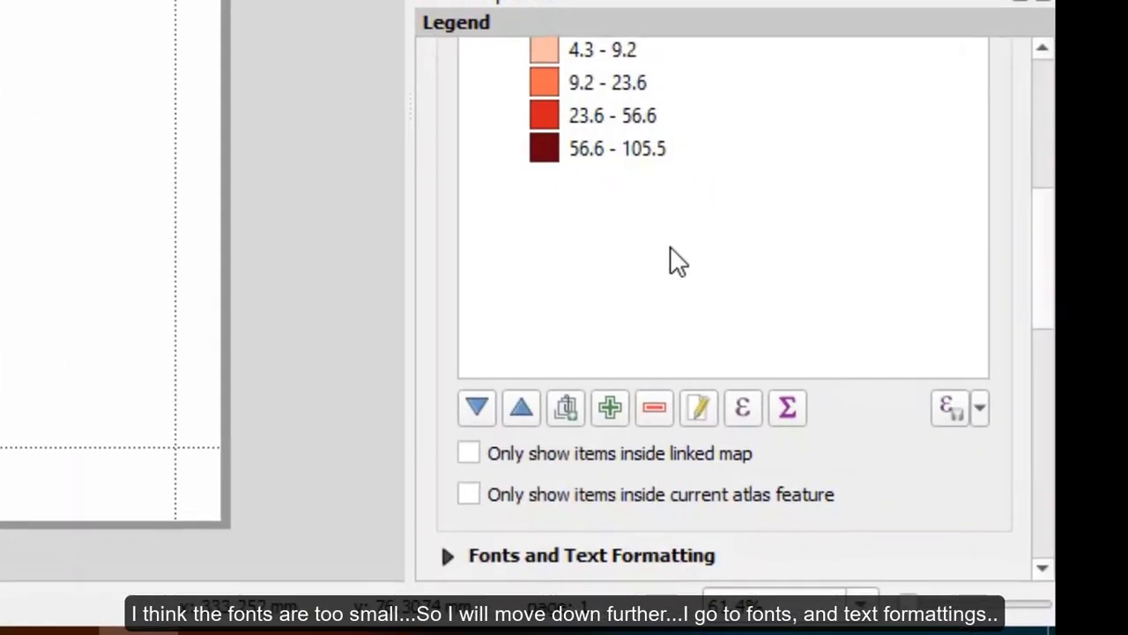
pyautogui.scroll(-2, 672, 251)
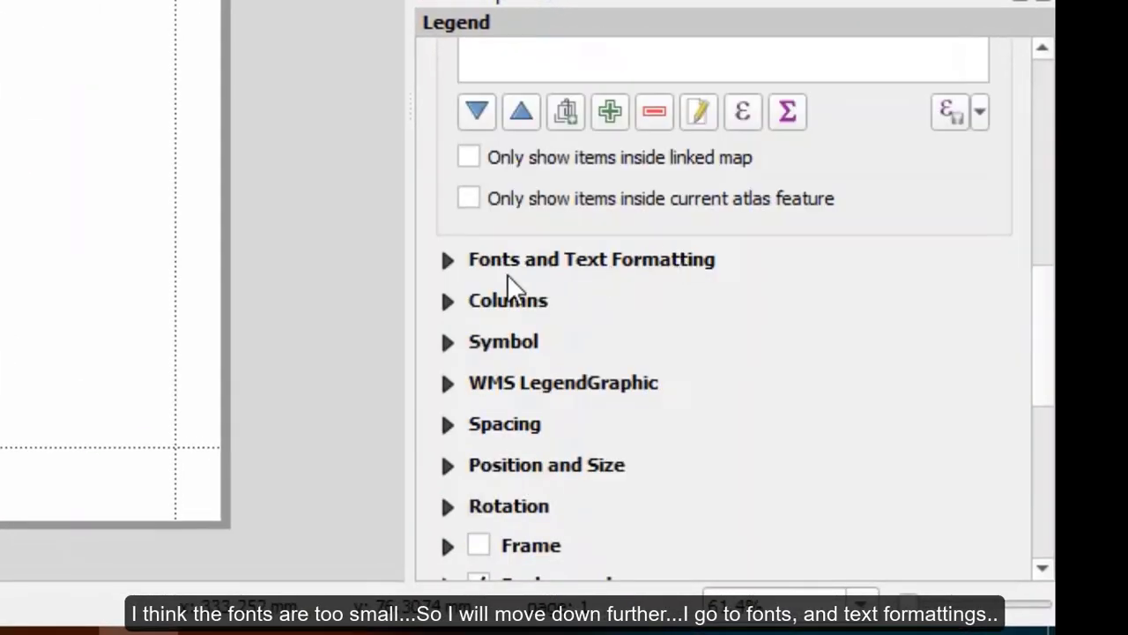
pyautogui.click(452, 261)
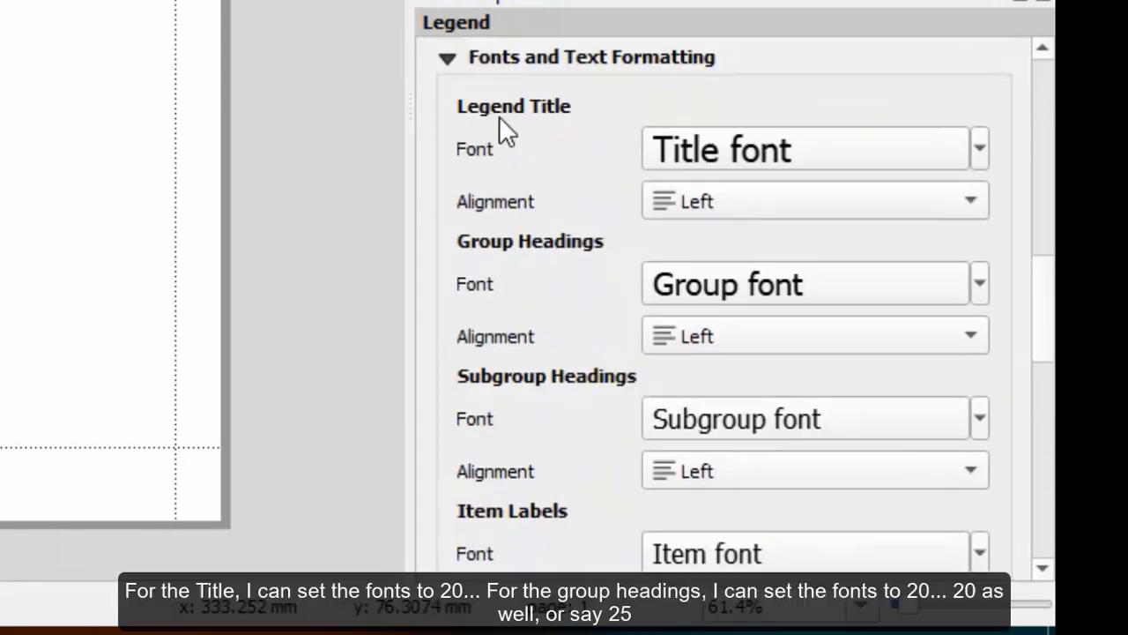
pyautogui.click(758, 166)
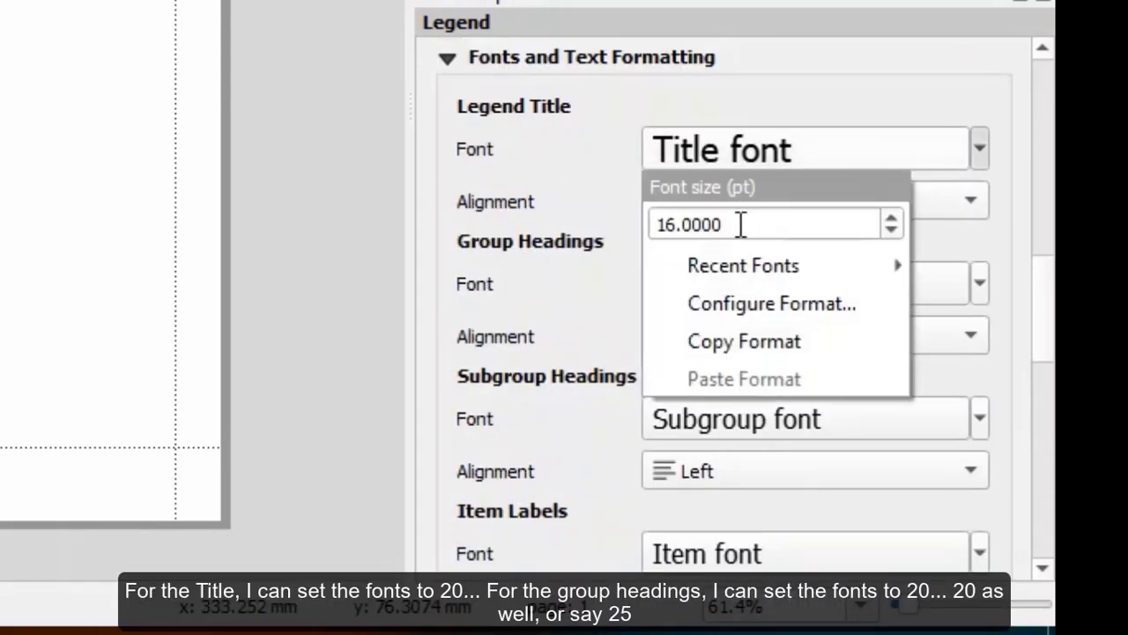
pyautogui.moveTo(741, 224); pyautogui.dragTo(642, 225)
pyautogui.write('20')
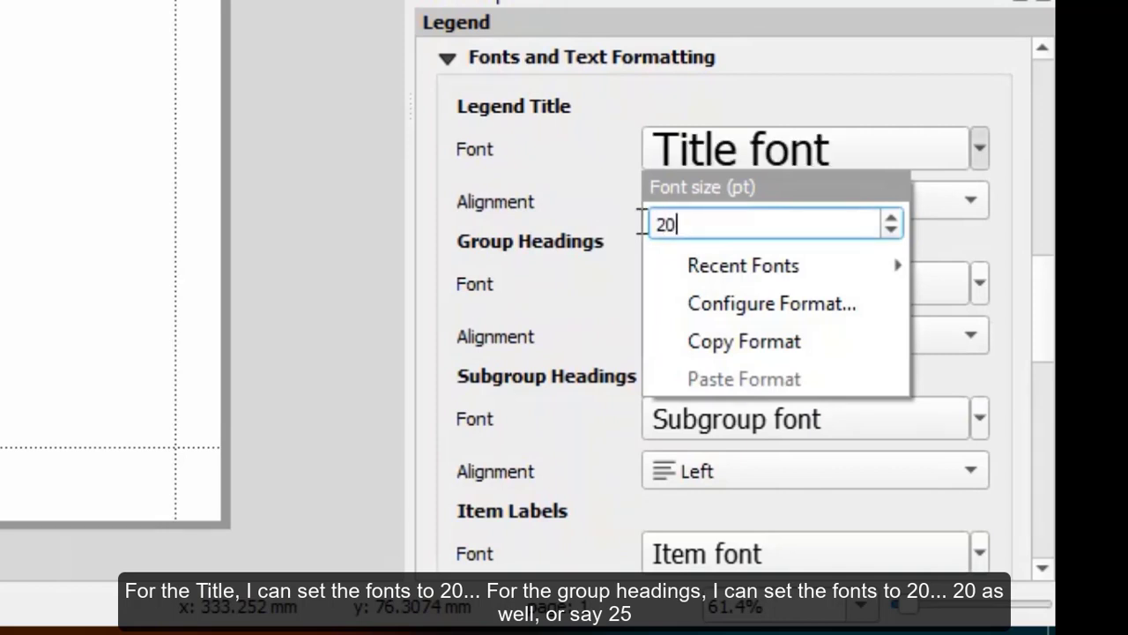
pyautogui.press('Return')
# - Set the group heading font to 25 pt and the subgroup heading font to 20 pt
pyautogui.scroll(-2, 633, 276)
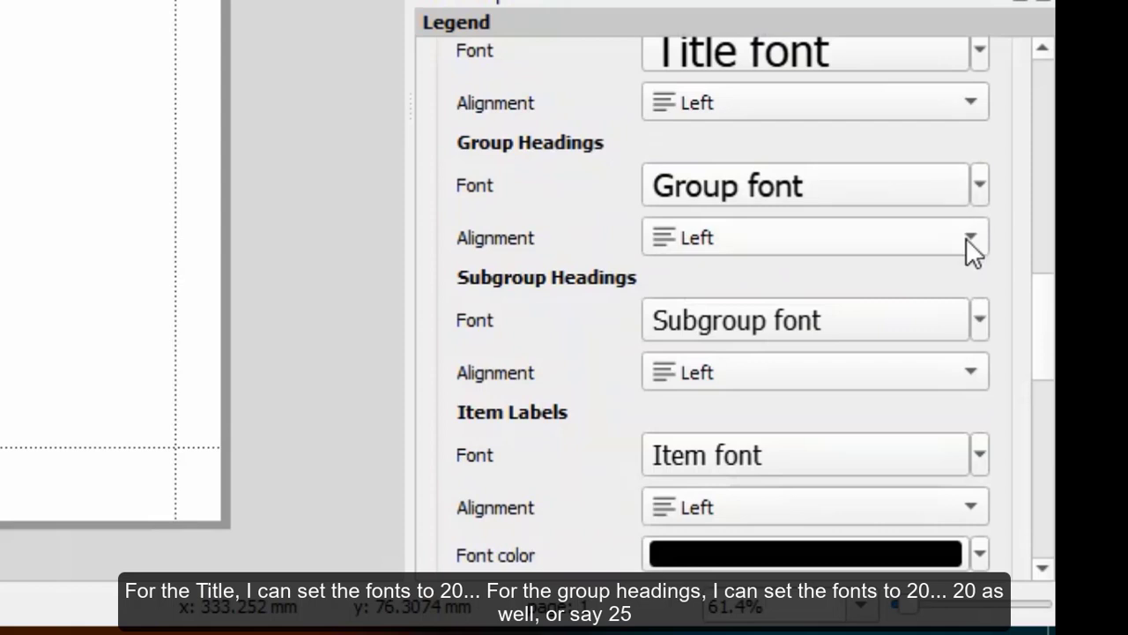
pyautogui.click(972, 185)
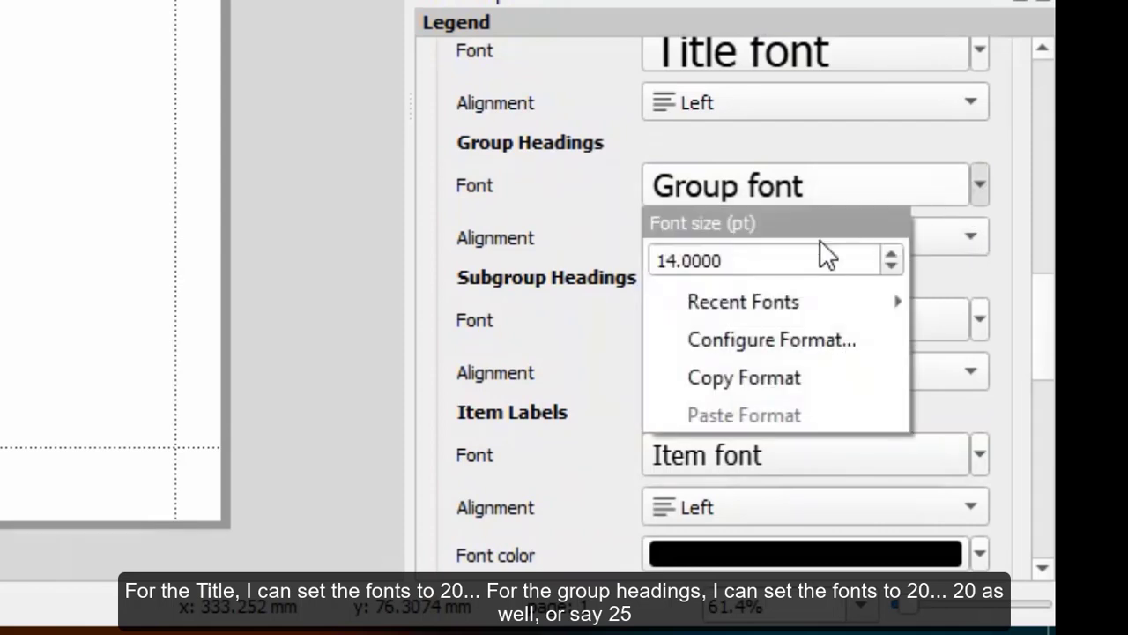
pyautogui.moveTo(735, 259); pyautogui.dragTo(635, 262)
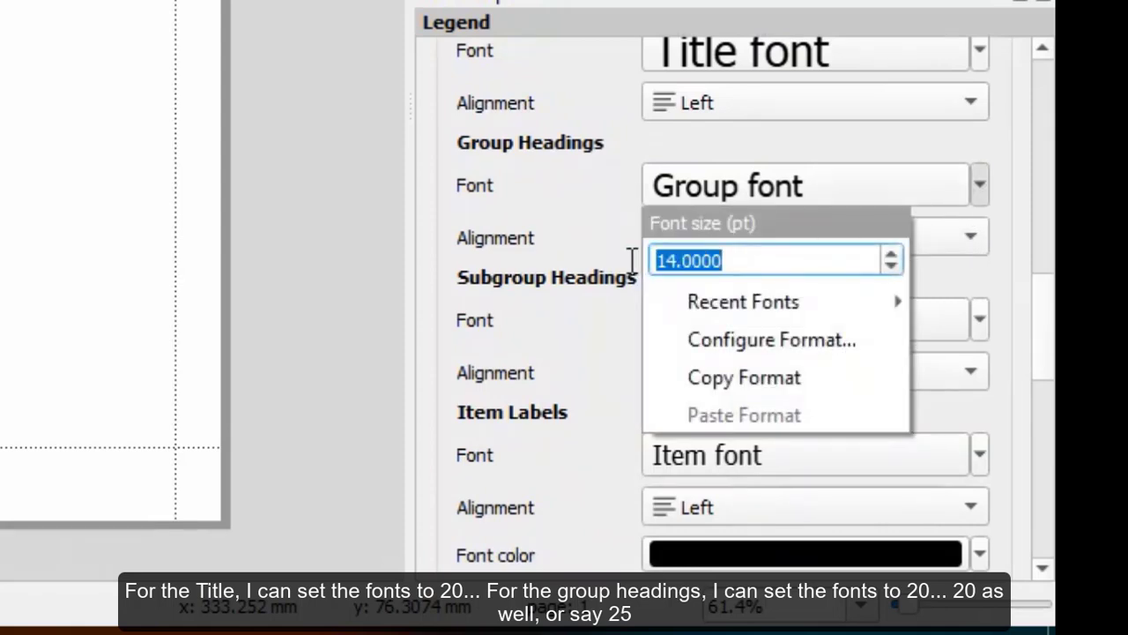
pyautogui.write('20')
pyautogui.press('Return')
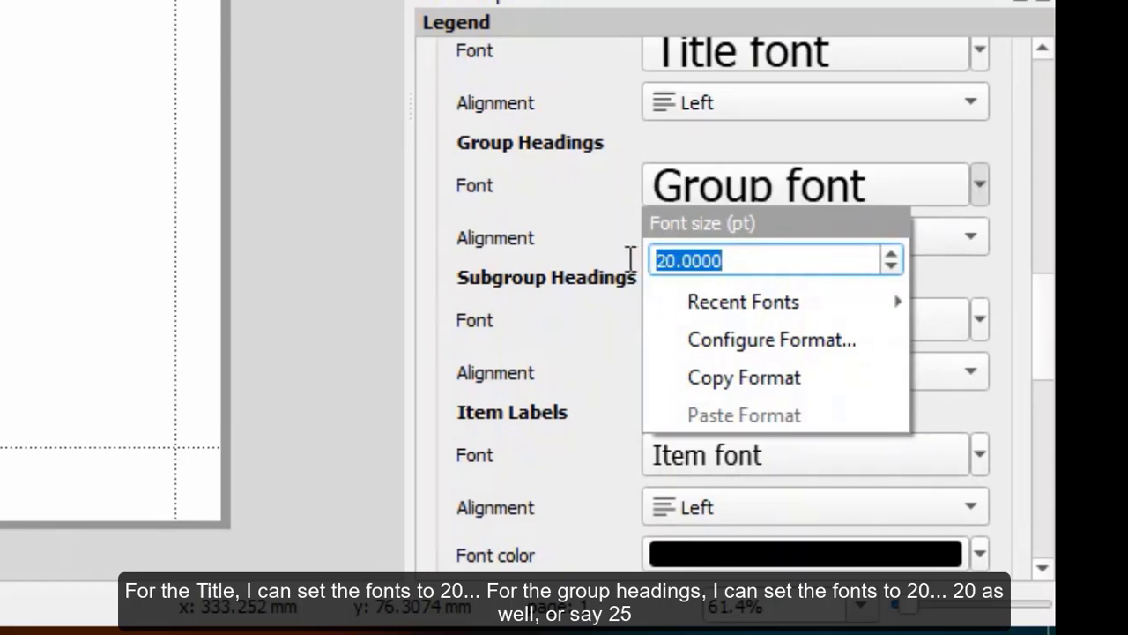
pyautogui.write('25')
pyautogui.click(974, 388)
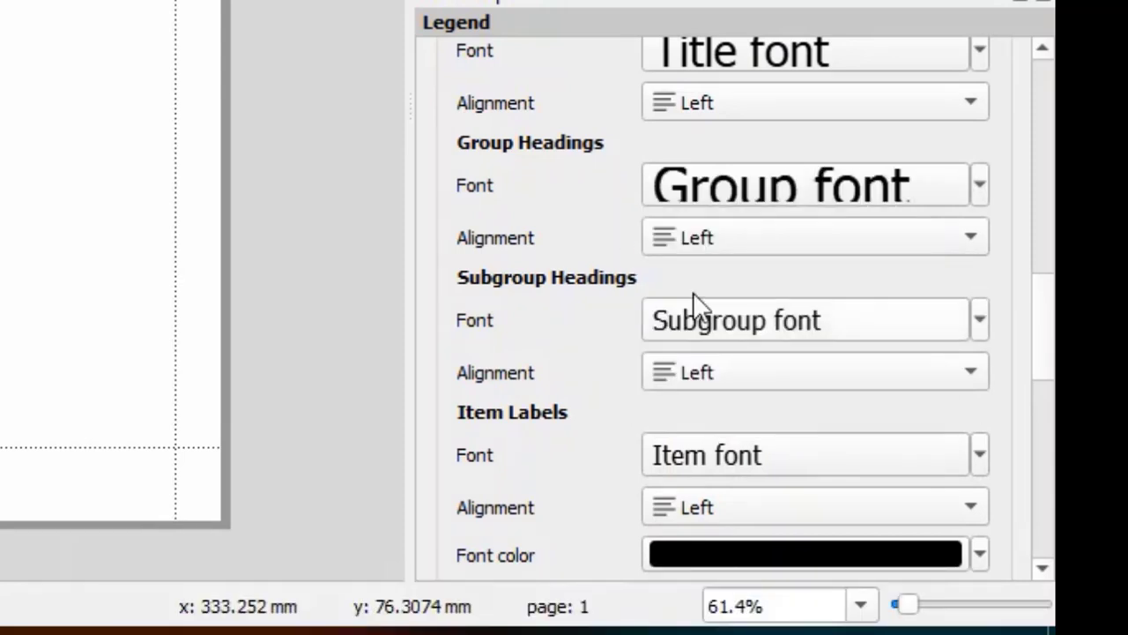
pyautogui.scroll(-2, 558, 265)
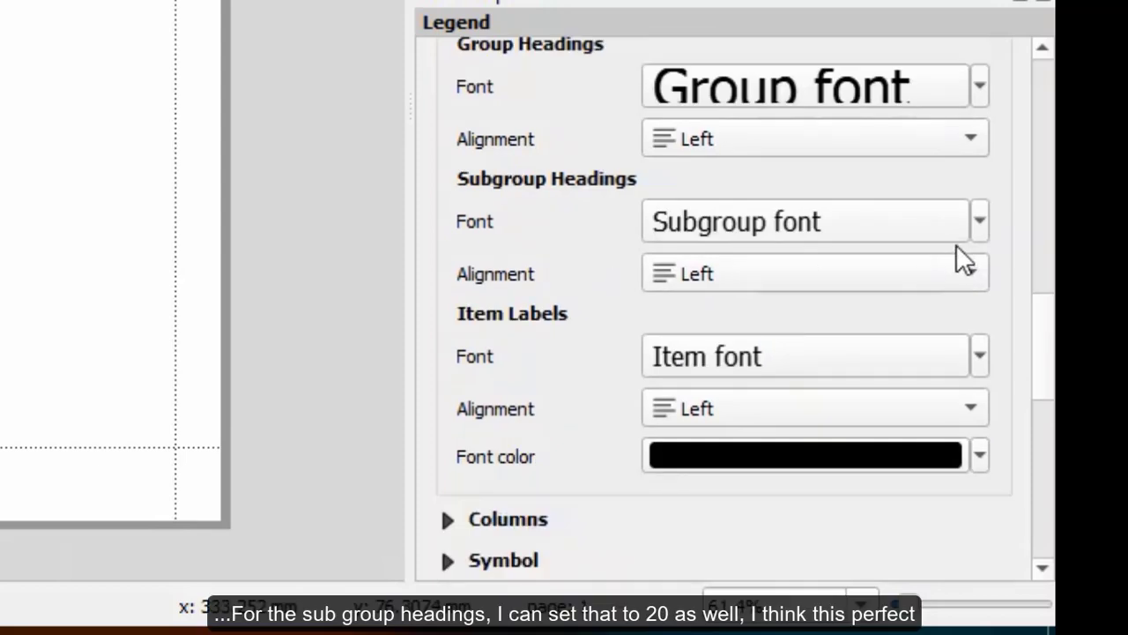
pyautogui.click(975, 227)
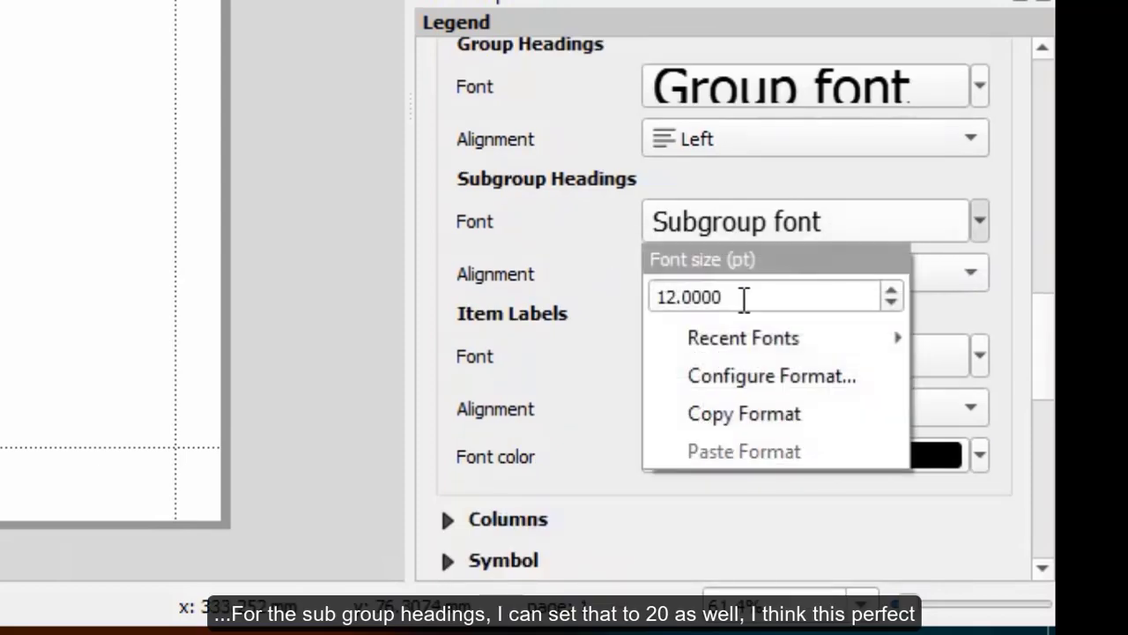
pyautogui.moveTo(743, 297); pyautogui.dragTo(634, 310)
pyautogui.write('2')
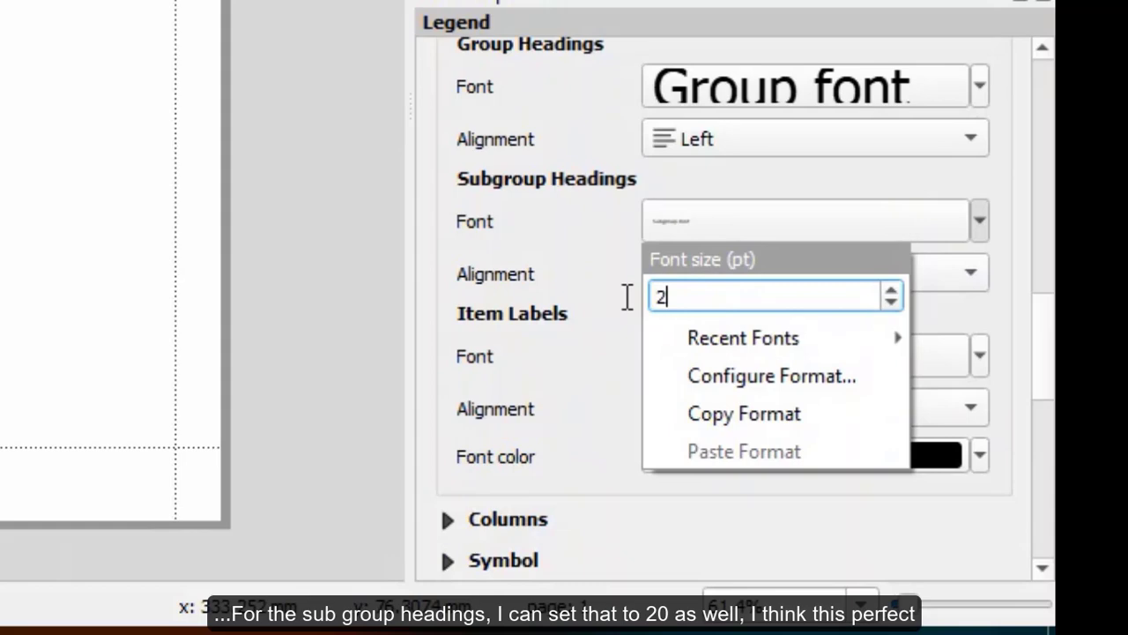
pyautogui.write('0')
pyautogui.click(635, 364)
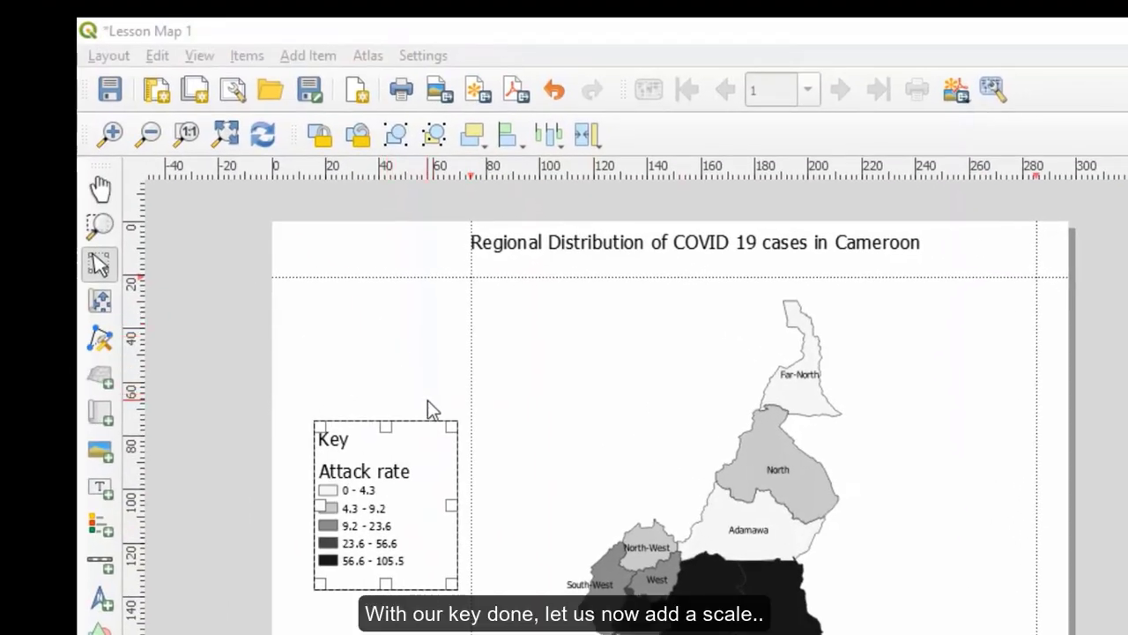
# - Add a scale bar below the Cameroon map
pyautogui.click(308, 56)
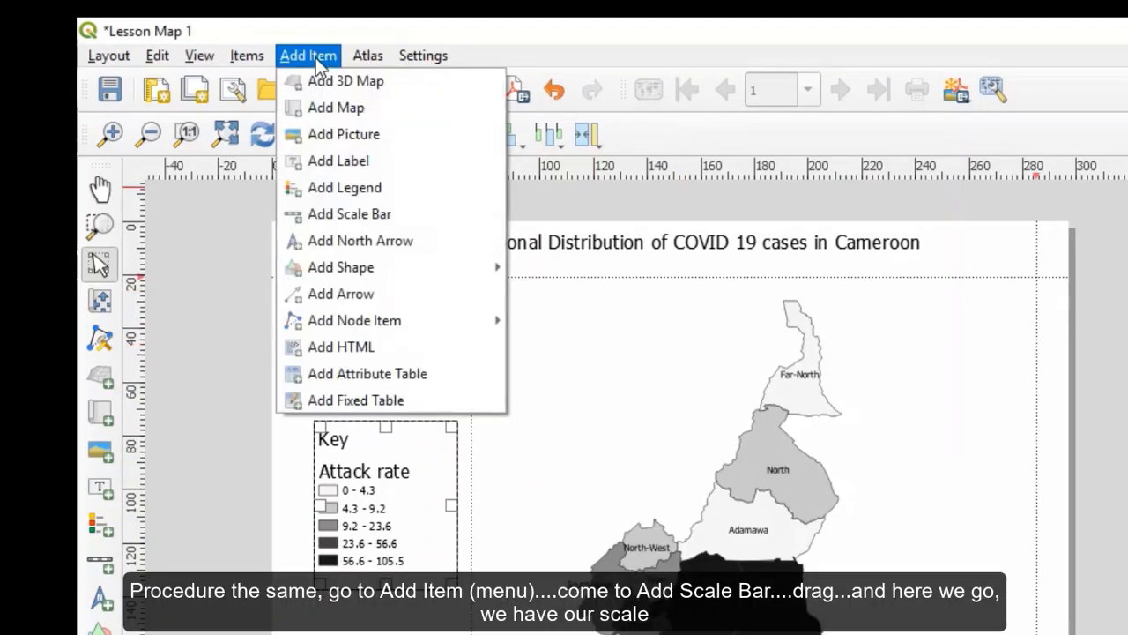
pyautogui.click(350, 214)
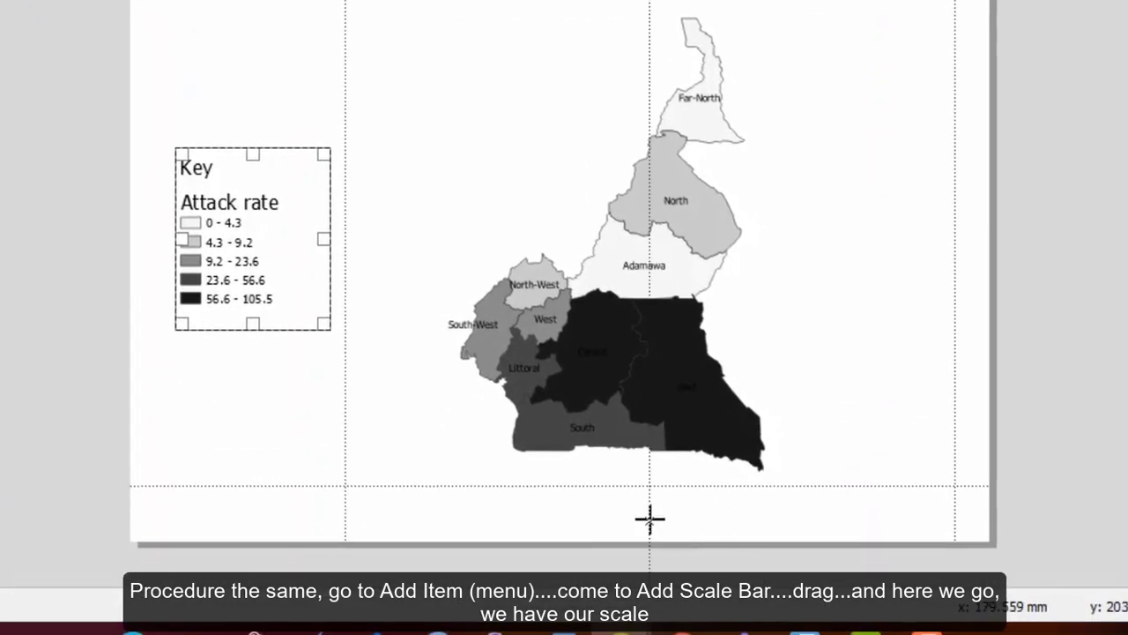
pyautogui.moveTo(588, 508); pyautogui.dragTo(864, 525)
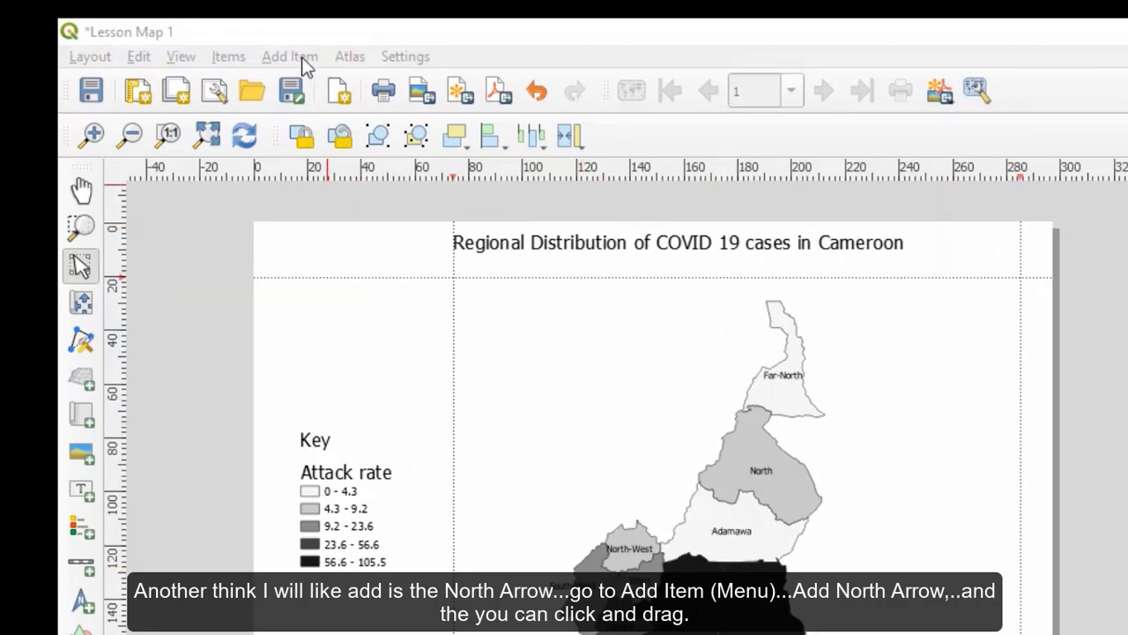
# - Add a north arrow at the upper right of the page
pyautogui.click(303, 60)
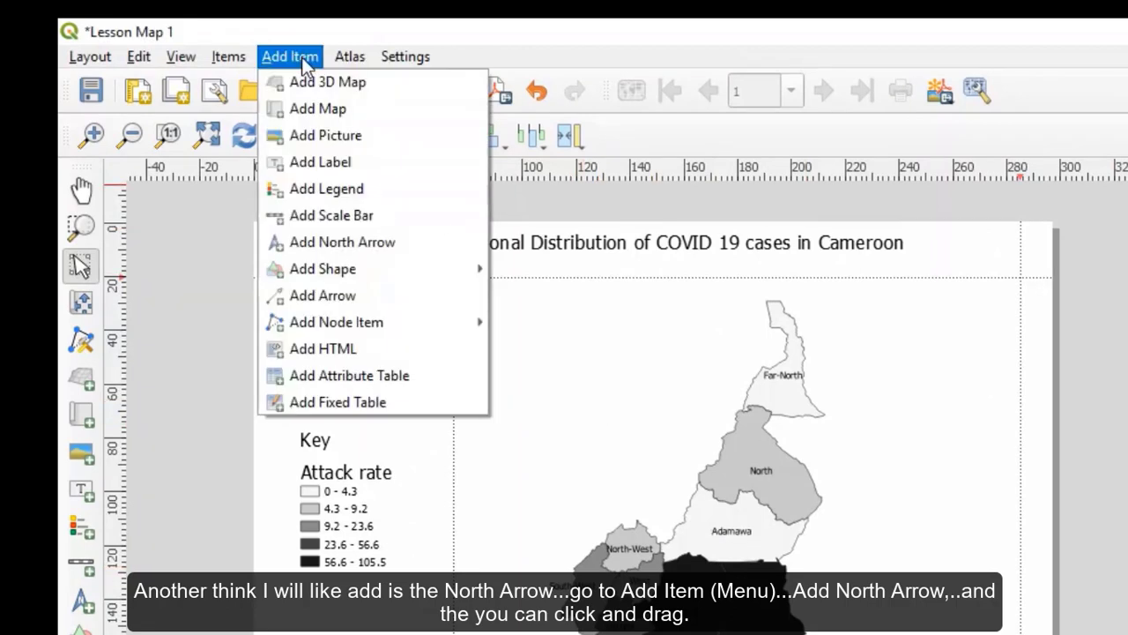
pyautogui.click(334, 241)
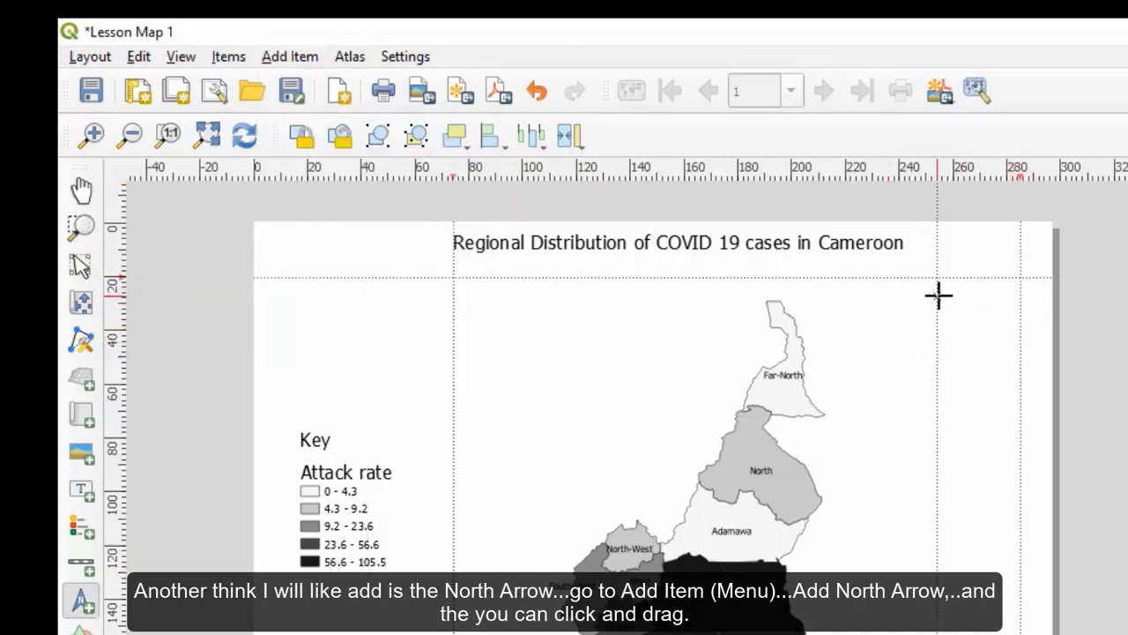
pyautogui.moveTo(935, 296); pyautogui.dragTo(982, 368)
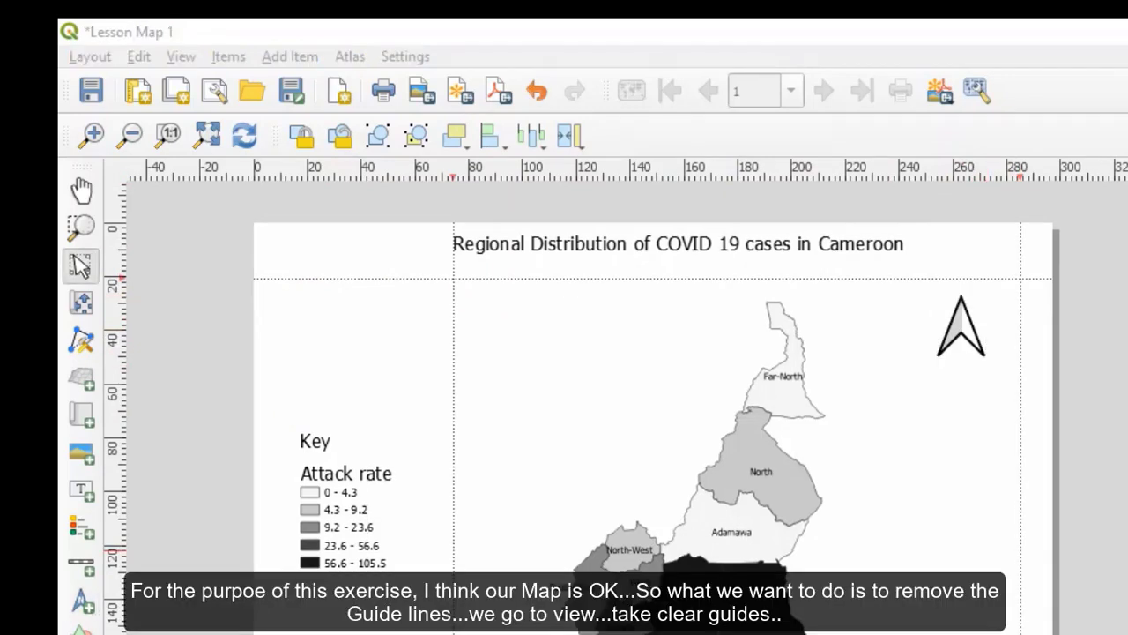
# - Clear all dotted guide lines from the layout page via View > Clear Guides
pyautogui.click(181, 56)
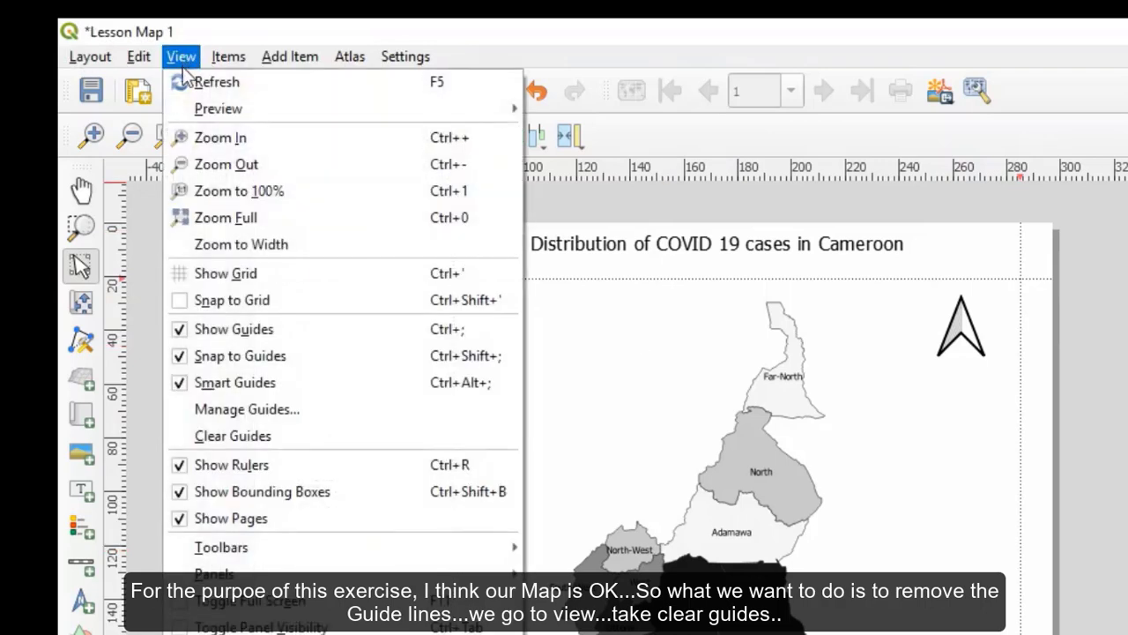
pyautogui.click(245, 438)
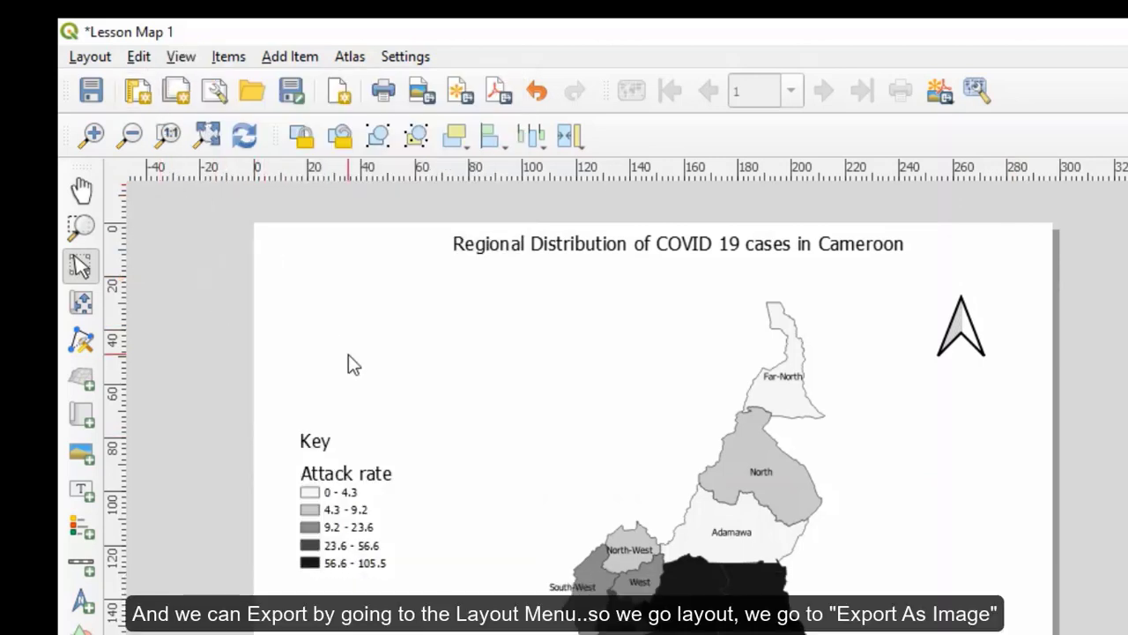
# - Export the layout as an image, saving to Desktop > Spatial Data Analysis > 4_Maps
pyautogui.click(91, 57)
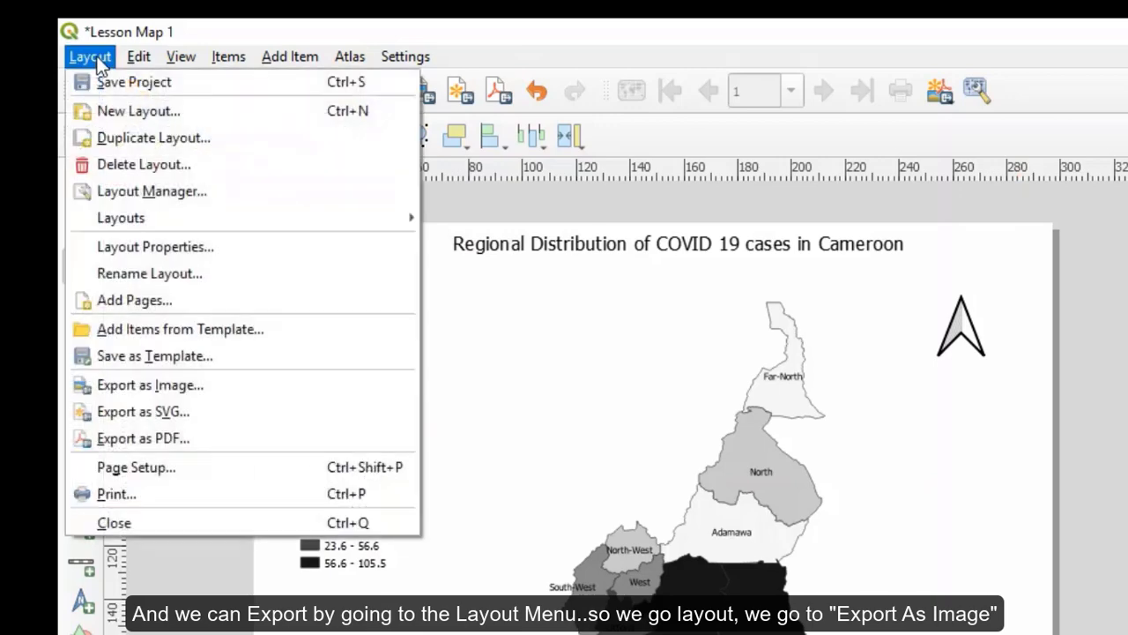
pyautogui.click(155, 387)
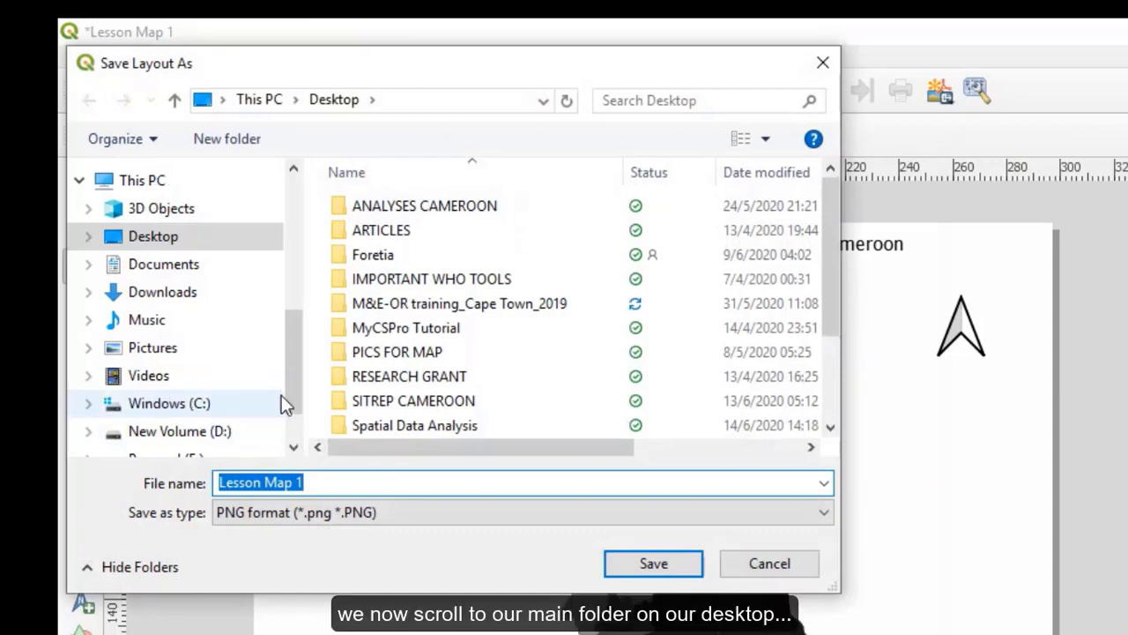
pyautogui.moveTo(297, 362); pyautogui.dragTo(292, 204)
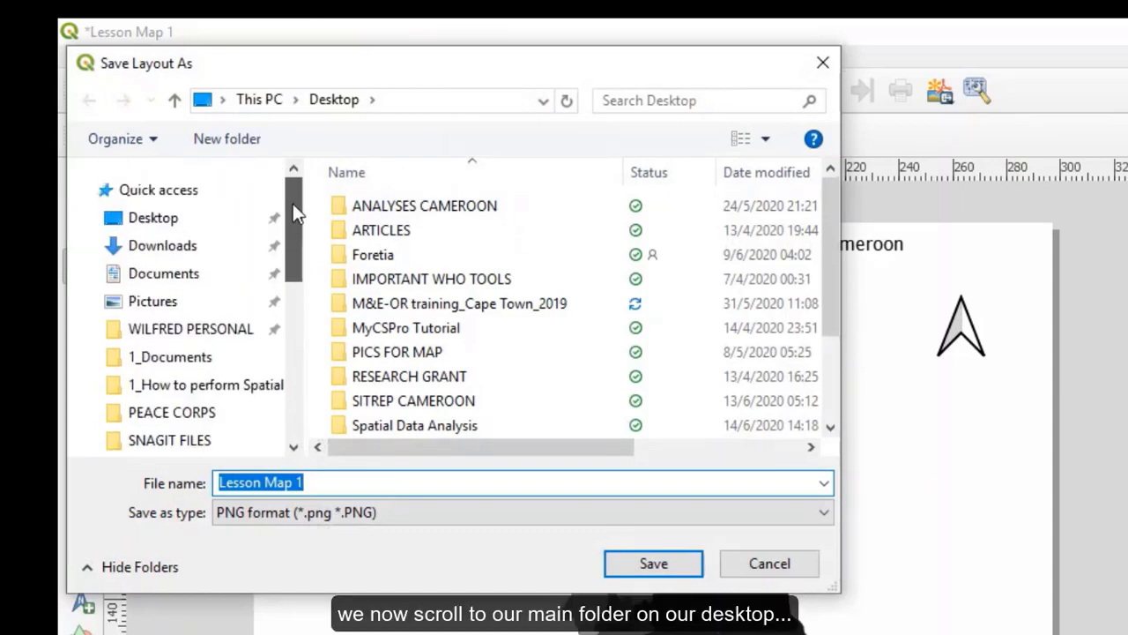
pyautogui.click(191, 226)
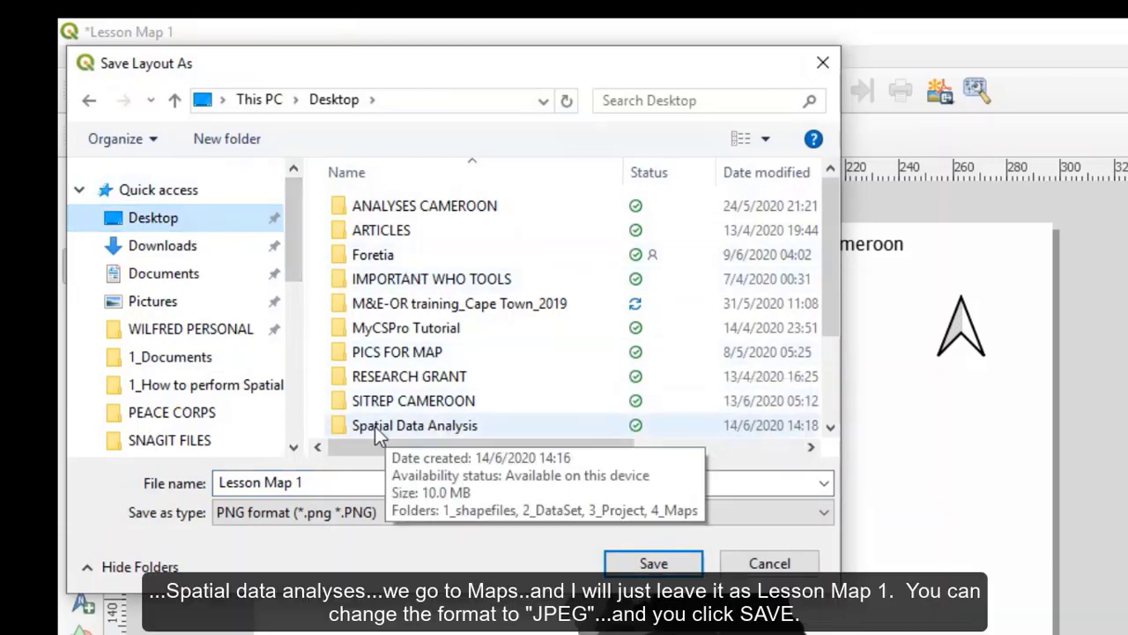
pyautogui.doubleClick(421, 428)
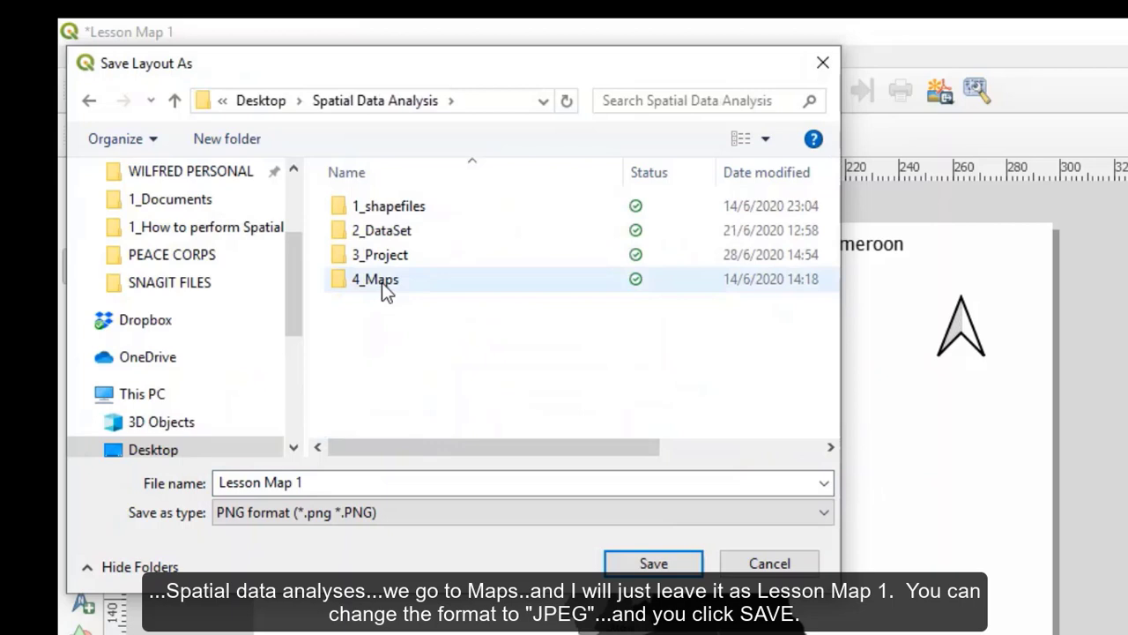
pyautogui.doubleClick(382, 282)
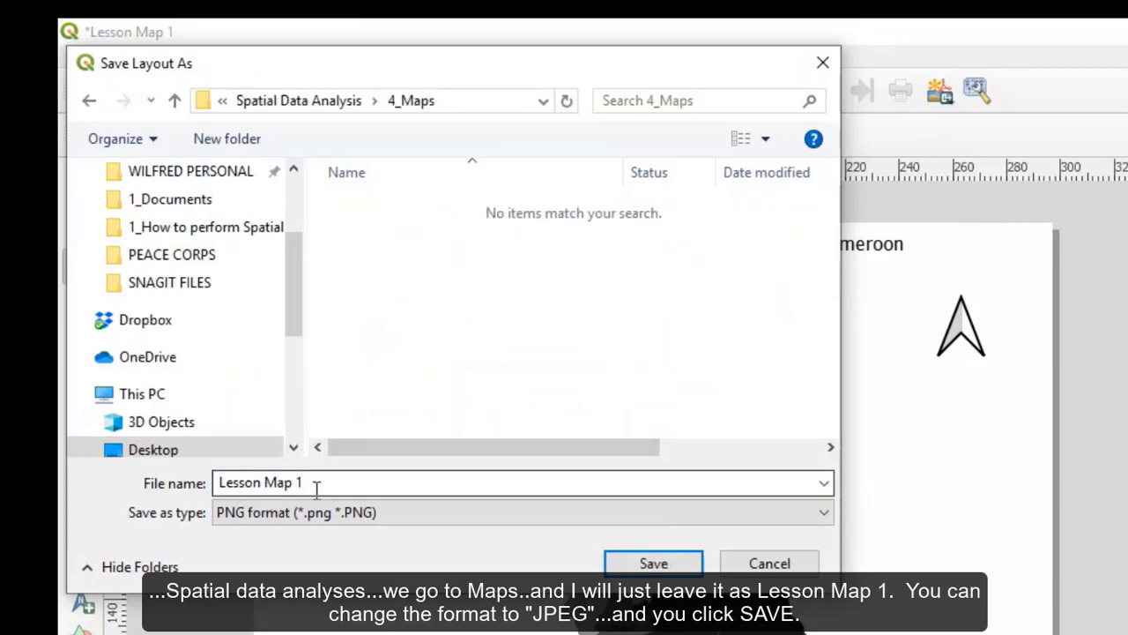
# - Save it as JPEG 'Lesson Map 1' with the default 300 dpi export settings
pyautogui.click(822, 518)
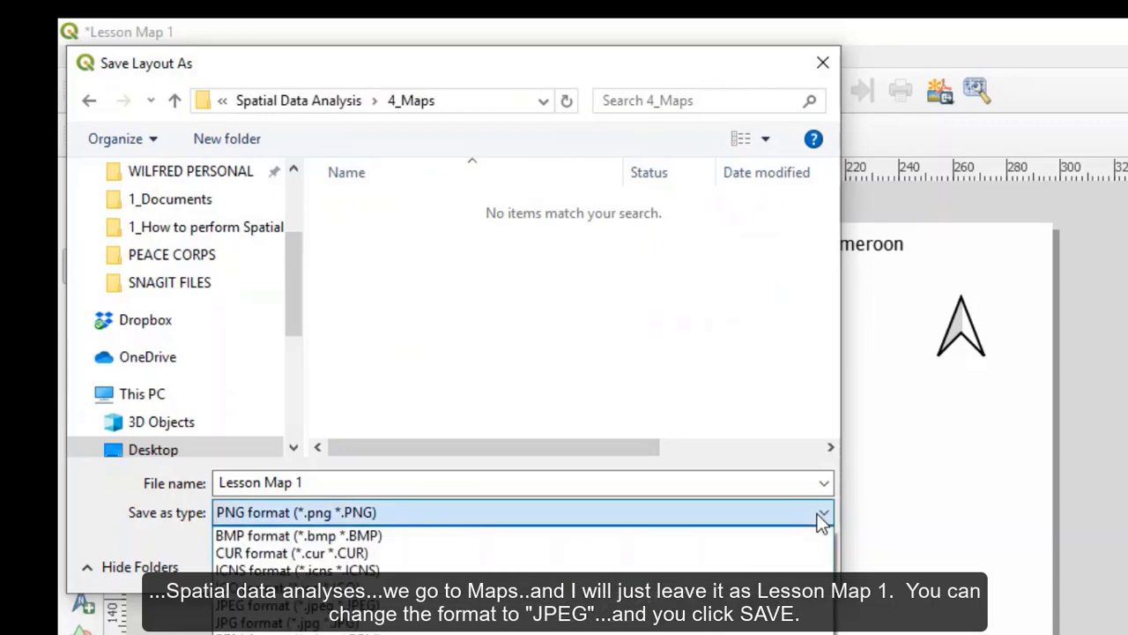
pyautogui.click(346, 604)
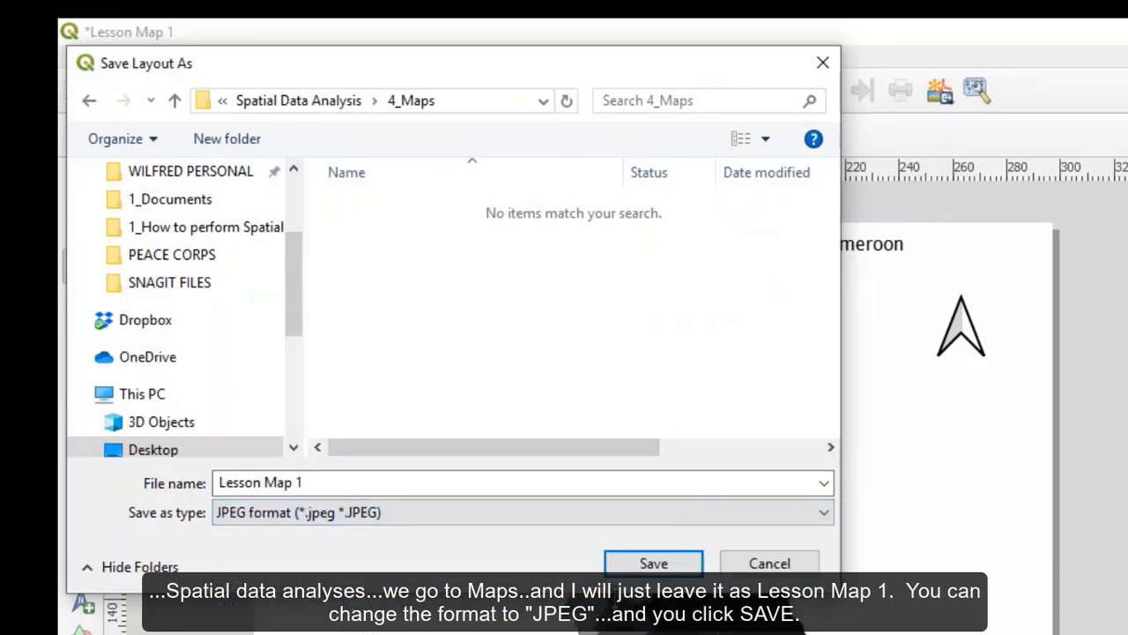
pyautogui.click(670, 566)
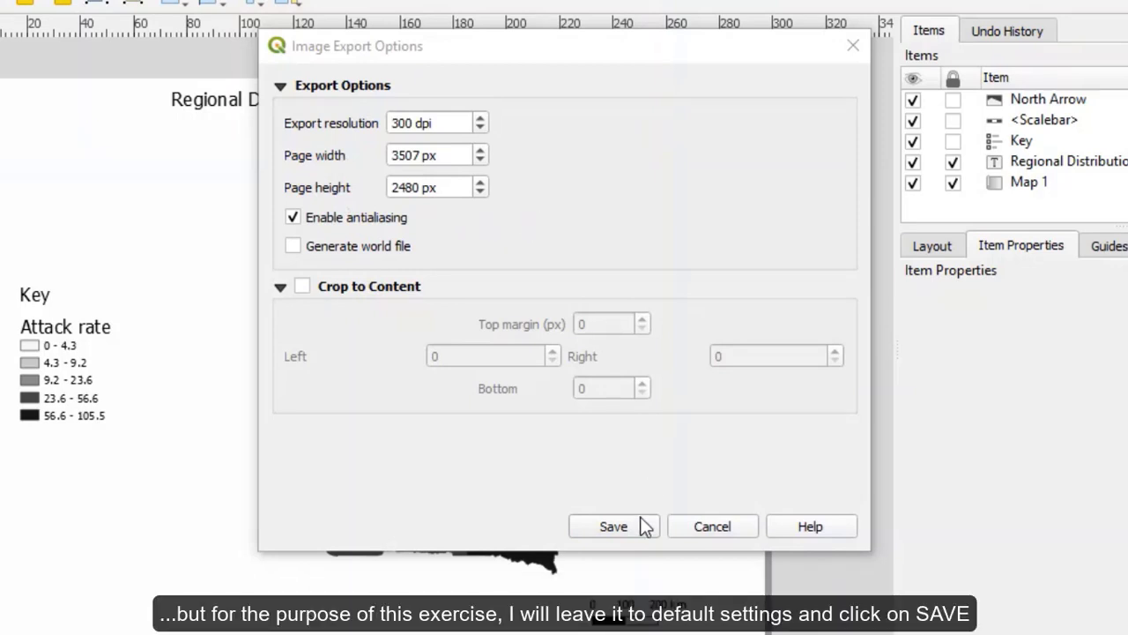
pyautogui.click(615, 527)
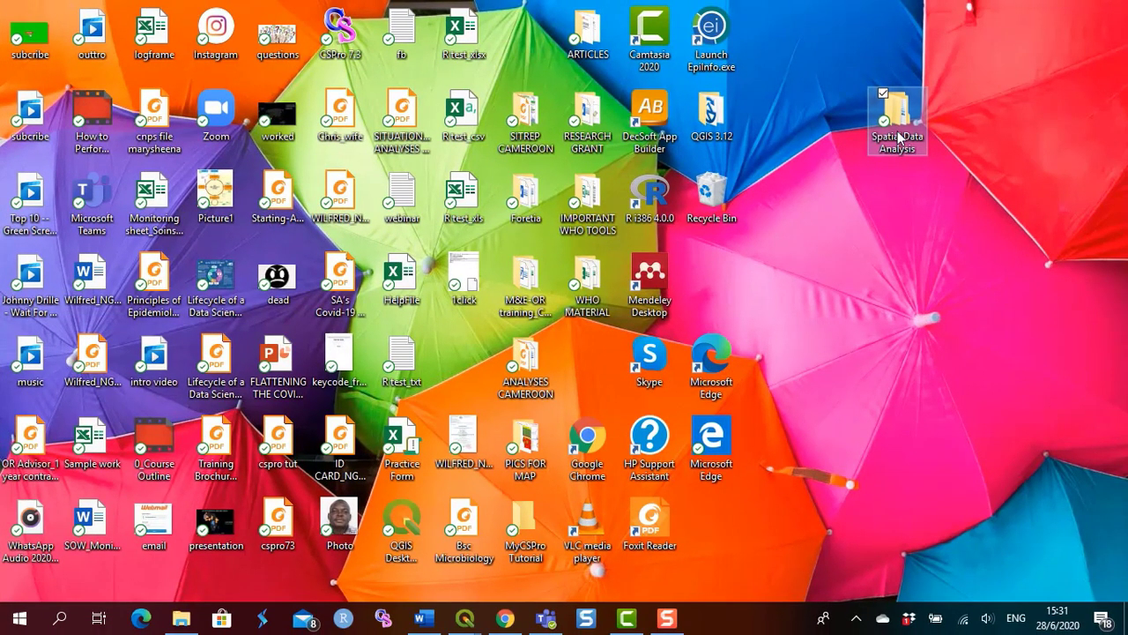
# - Open Spatial Data Analysis > 4_Maps and view the exported Lesson Map 1 JPEG
pyautogui.doubleClick(897, 124)
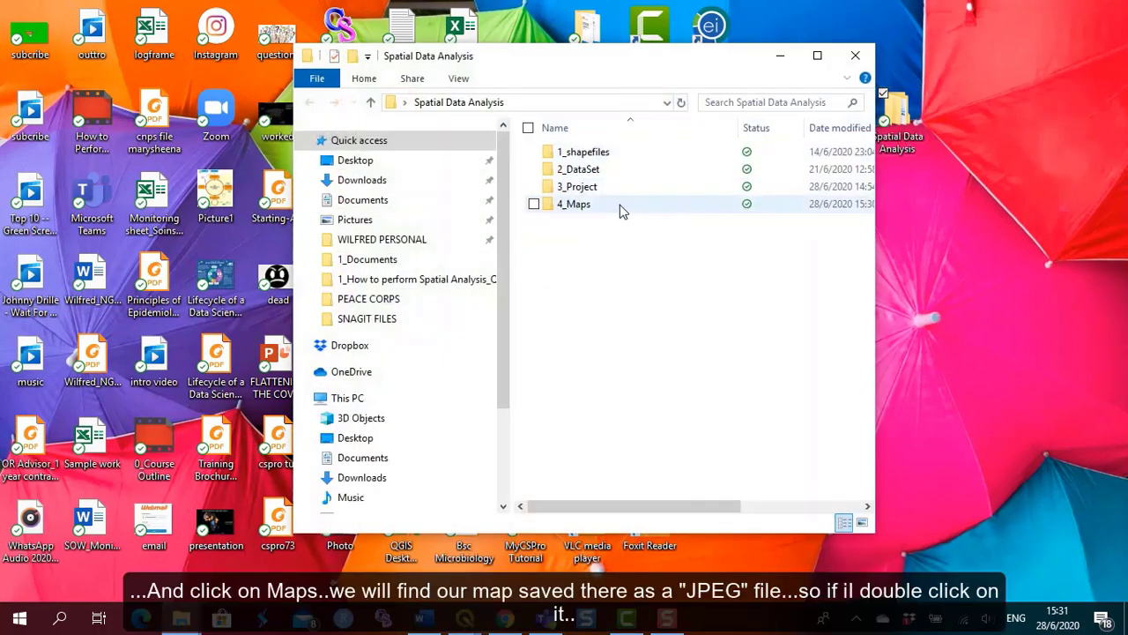
pyautogui.click(581, 206)
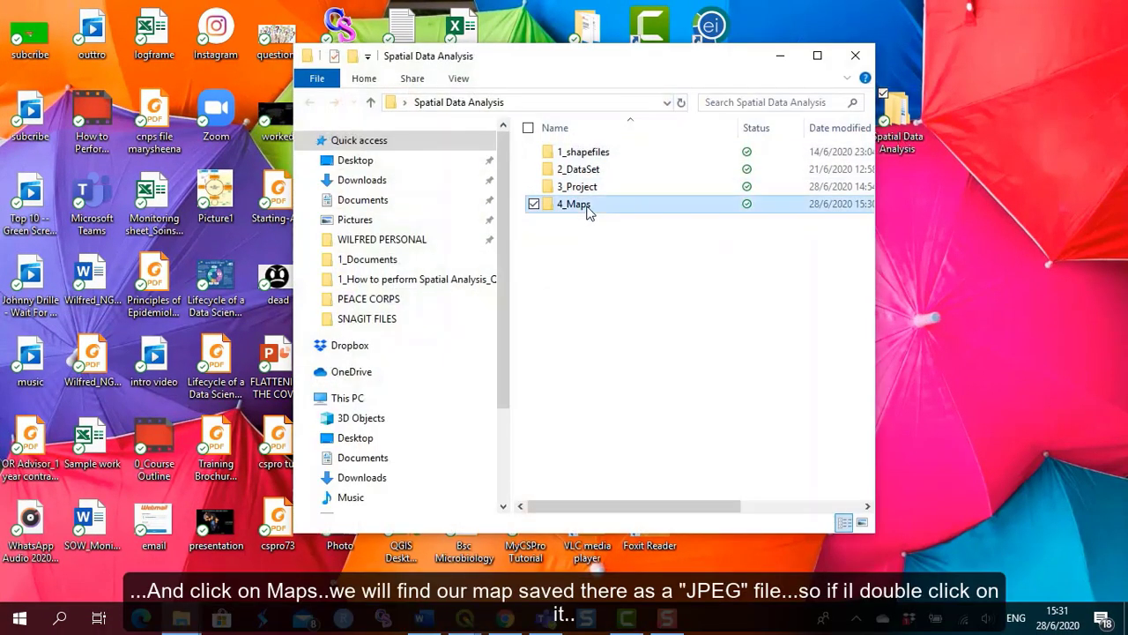
pyautogui.doubleClick(589, 211)
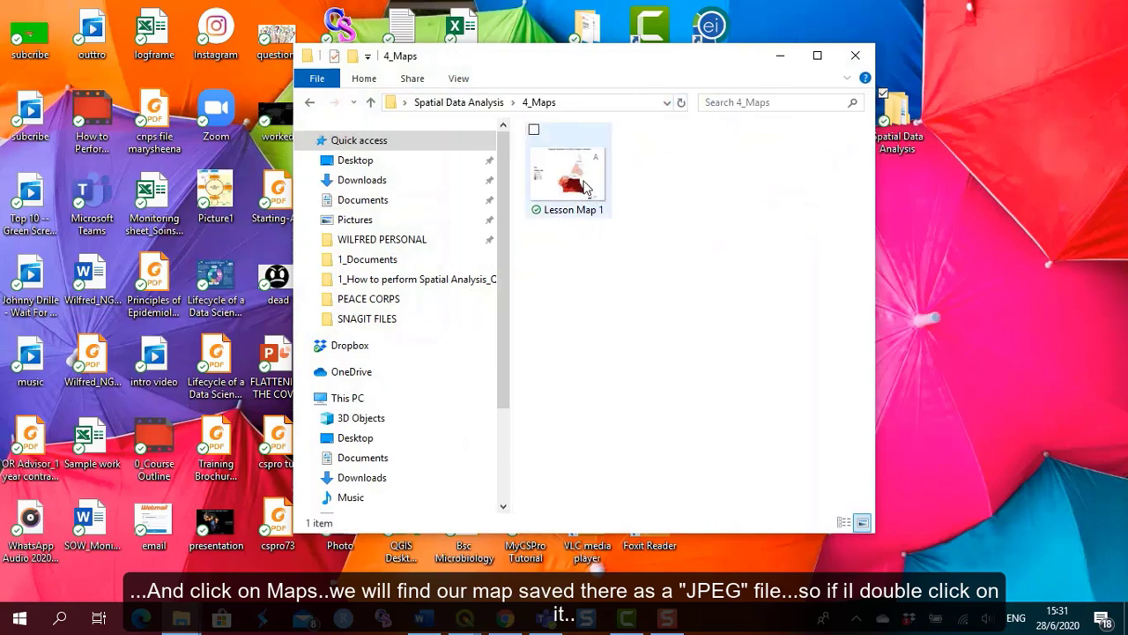
pyautogui.doubleClick(573, 180)
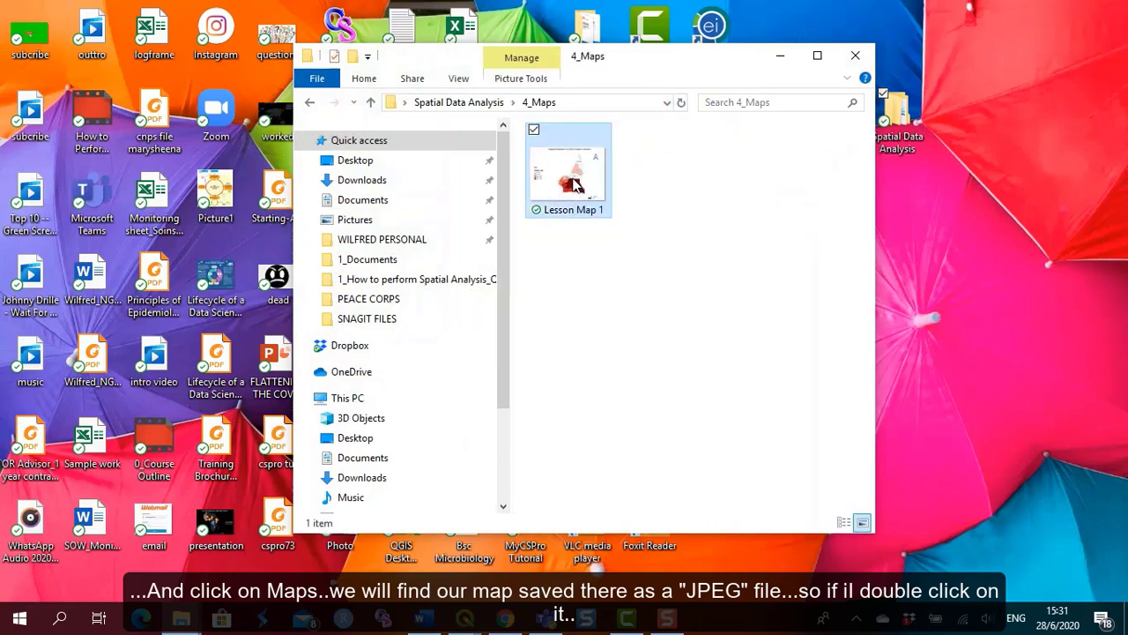